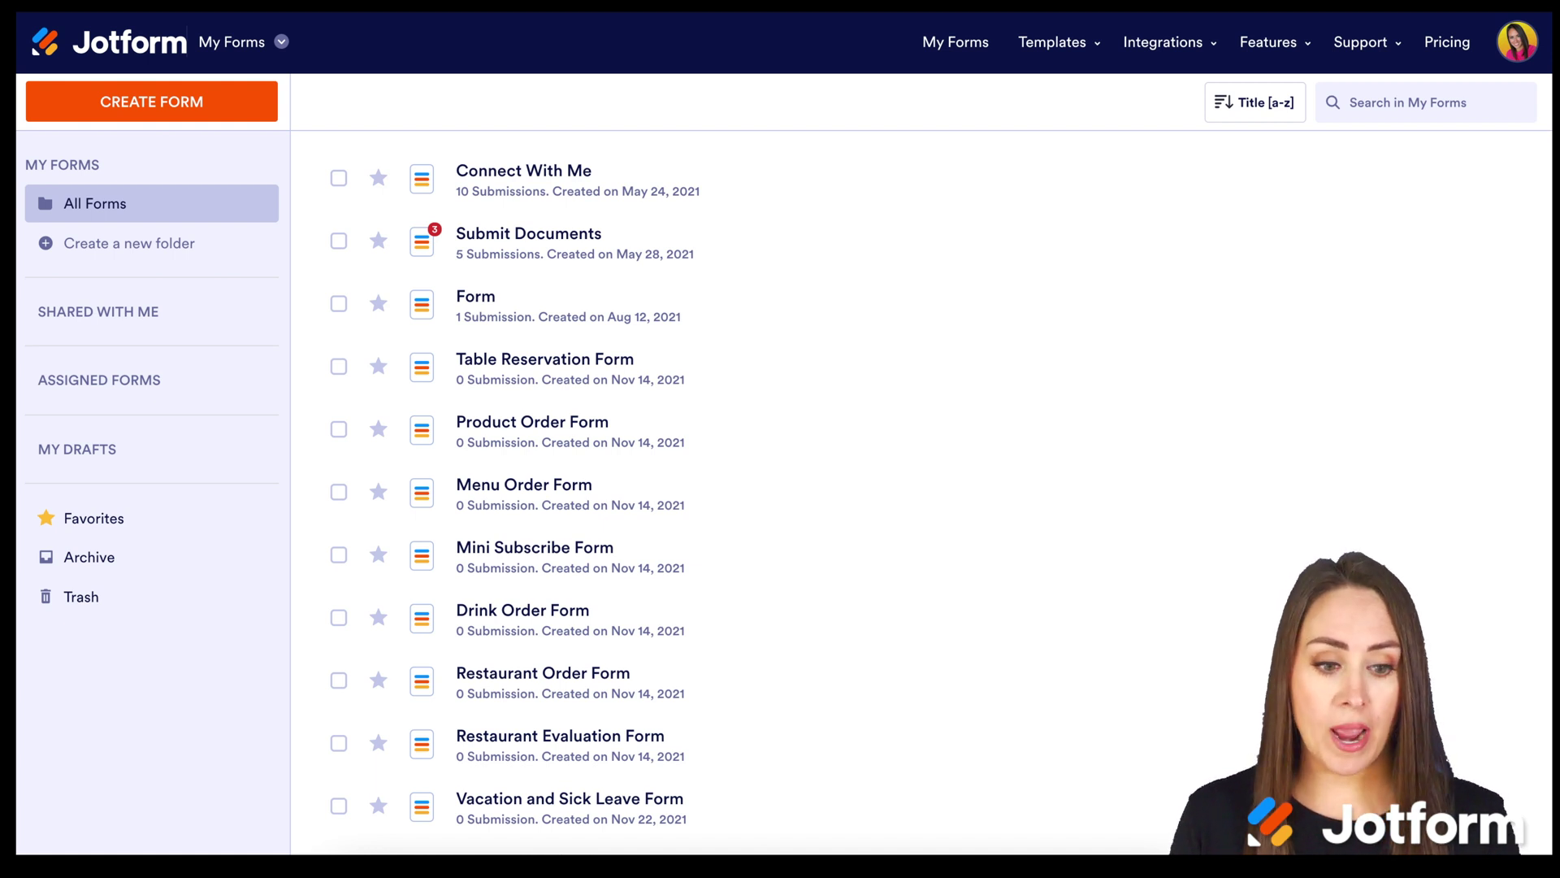
Select the Table Reservation, Mini Subscribe, Restaurant Order and Restaurant Evaluation forms in the forms list.
mouse_move(1513, 371)
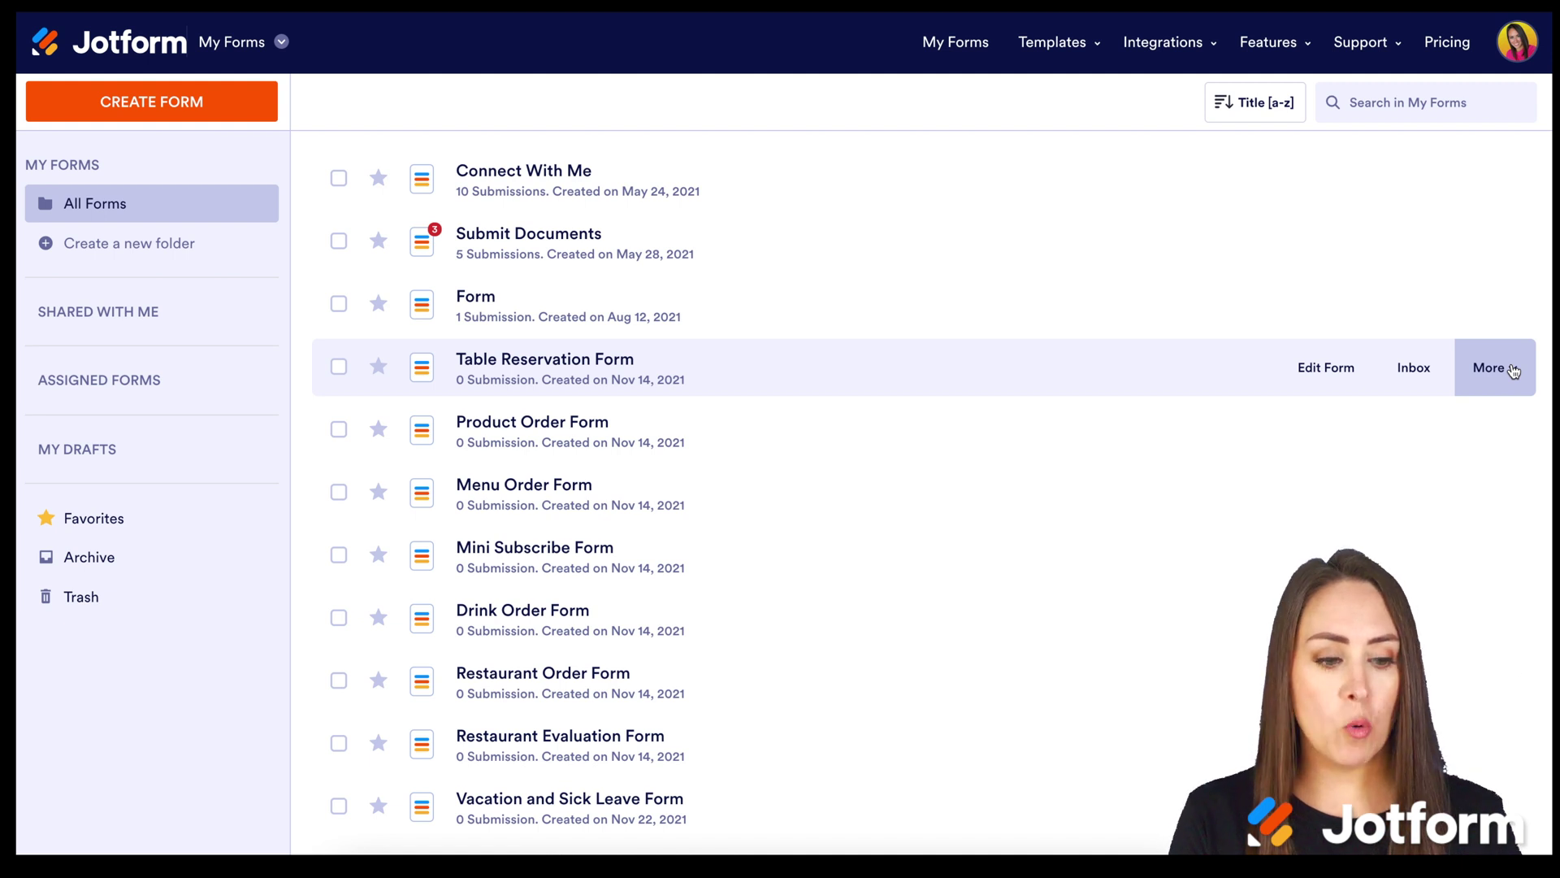
left_click(1513, 371)
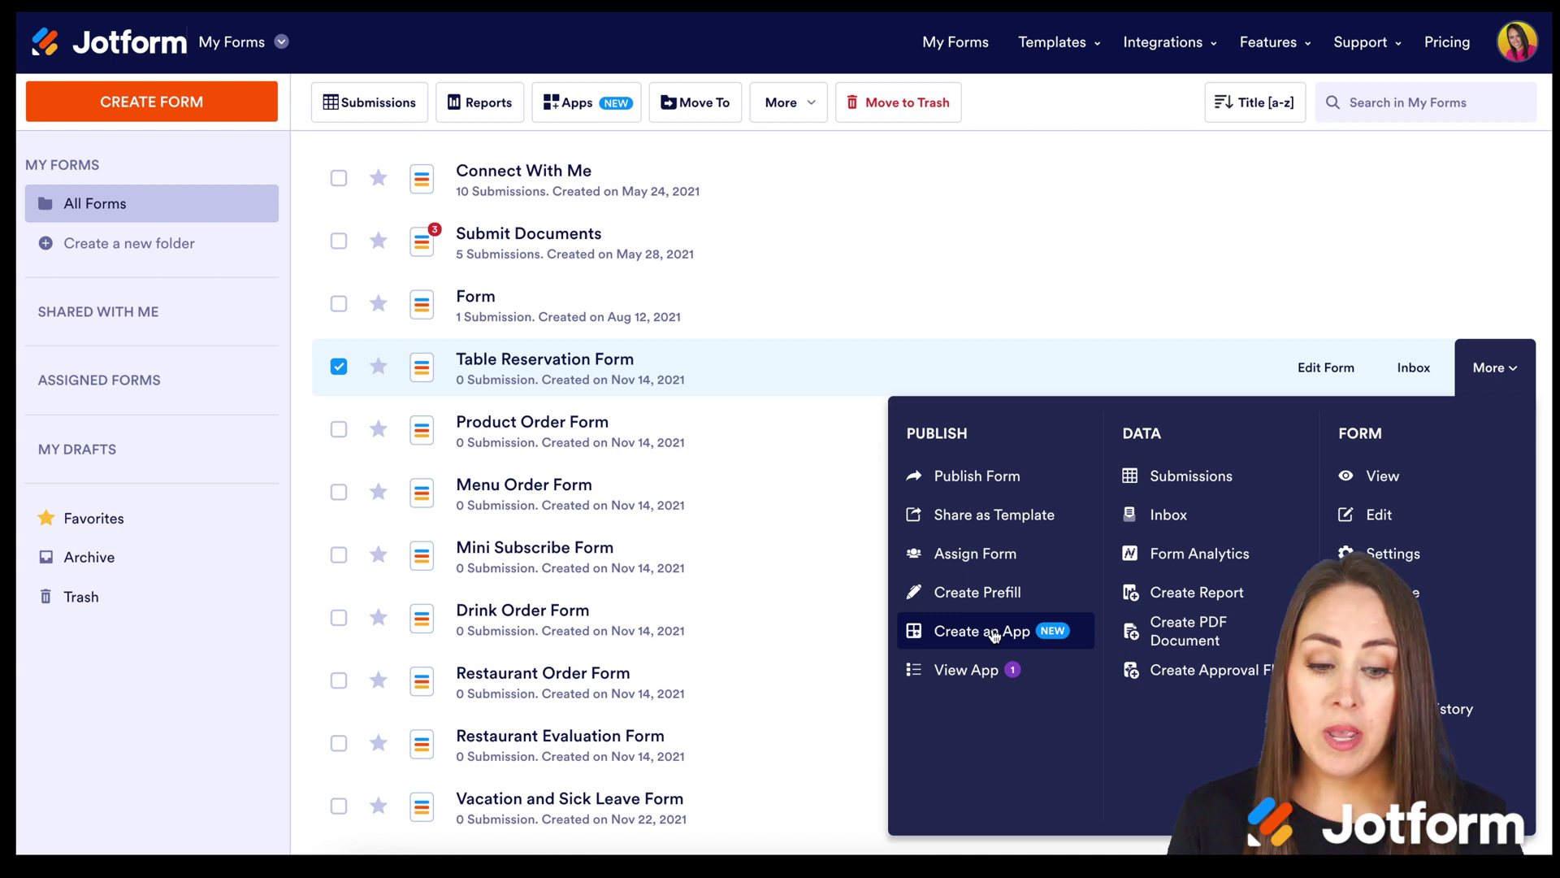
left_click(338, 554)
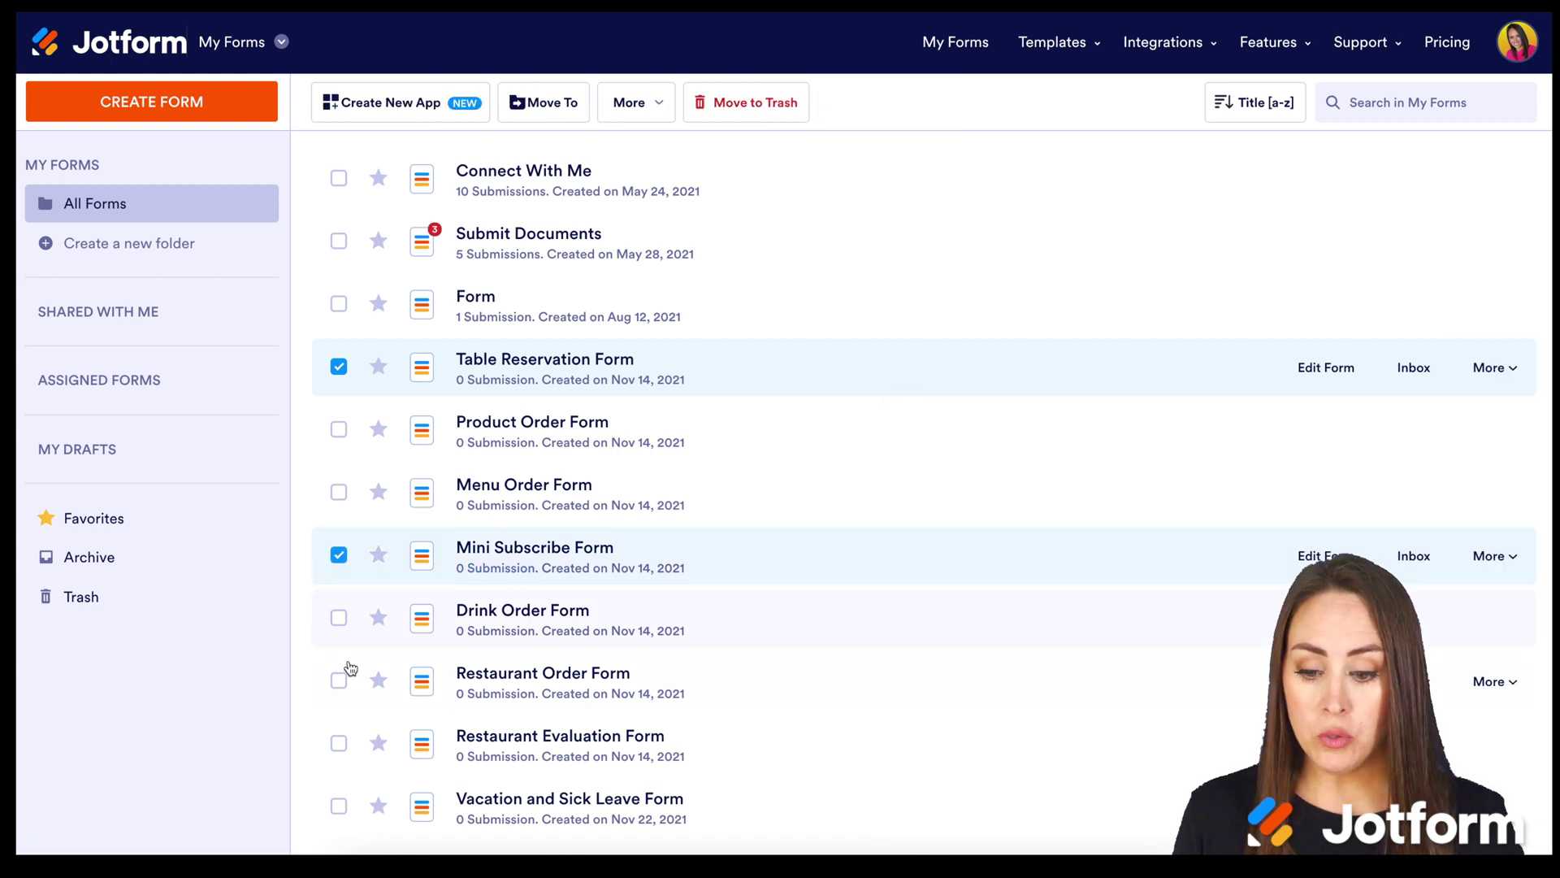
left_click(339, 680)
left_click(339, 743)
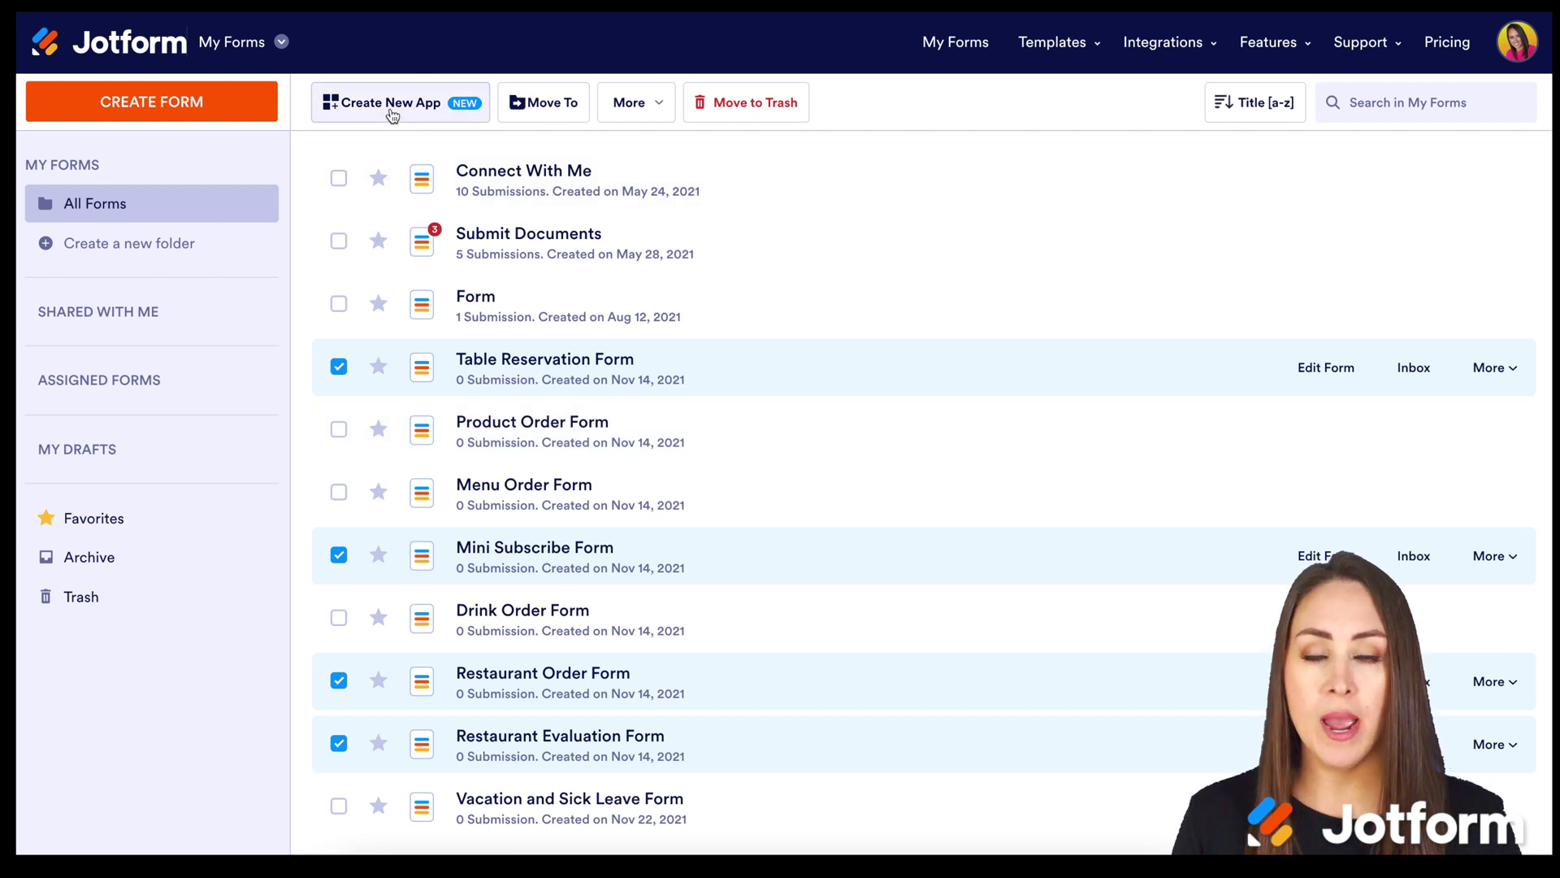
Deselect the four selected forms in the forms list.
left_click(339, 366)
left_click(339, 555)
left_click(339, 681)
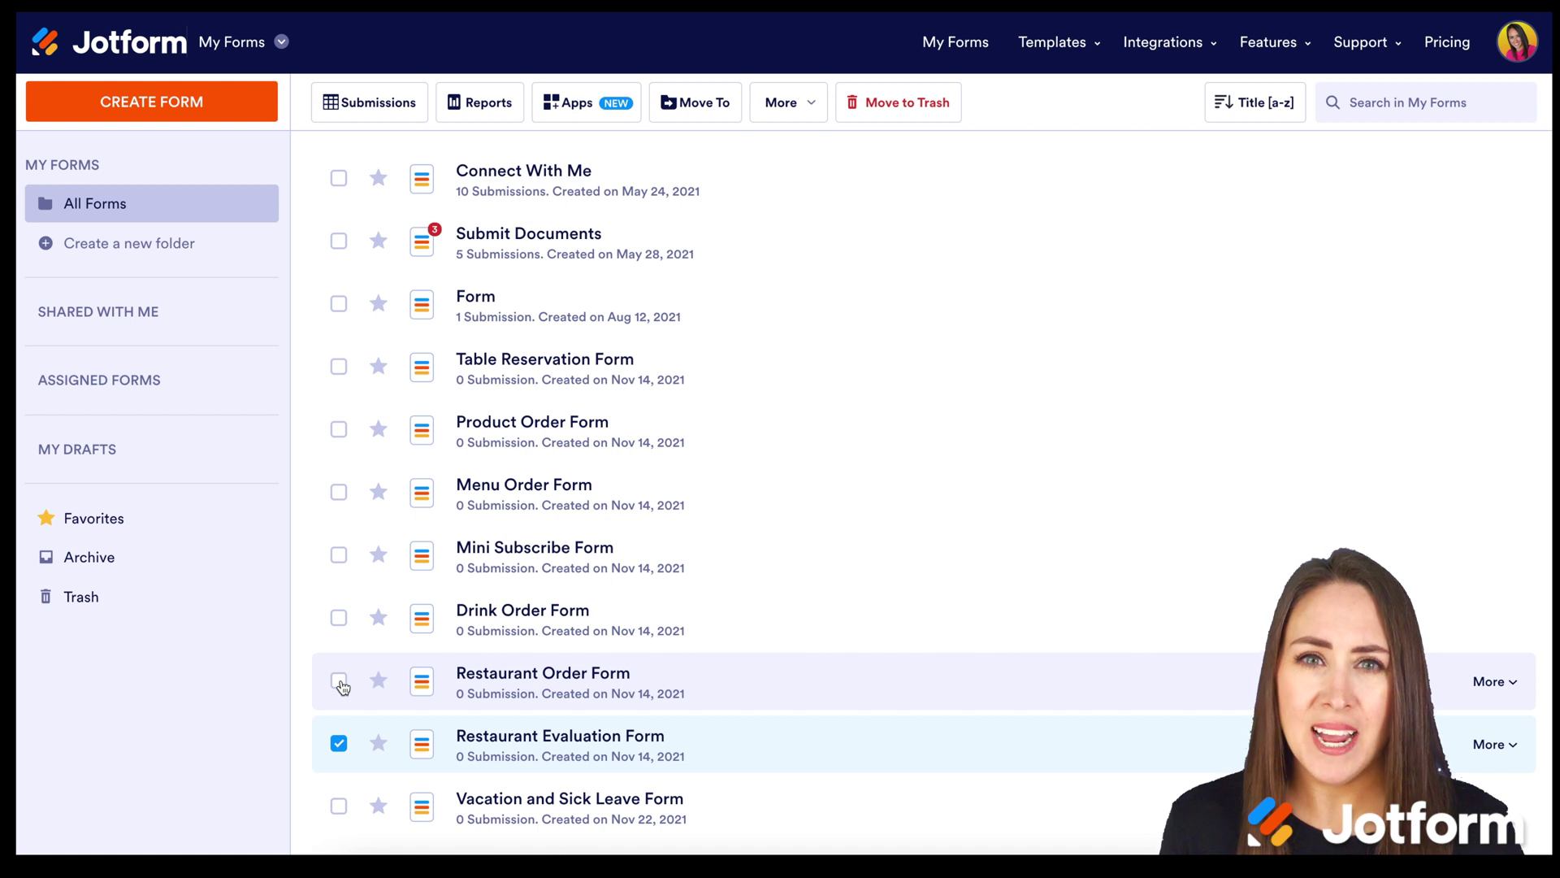
left_click(339, 744)
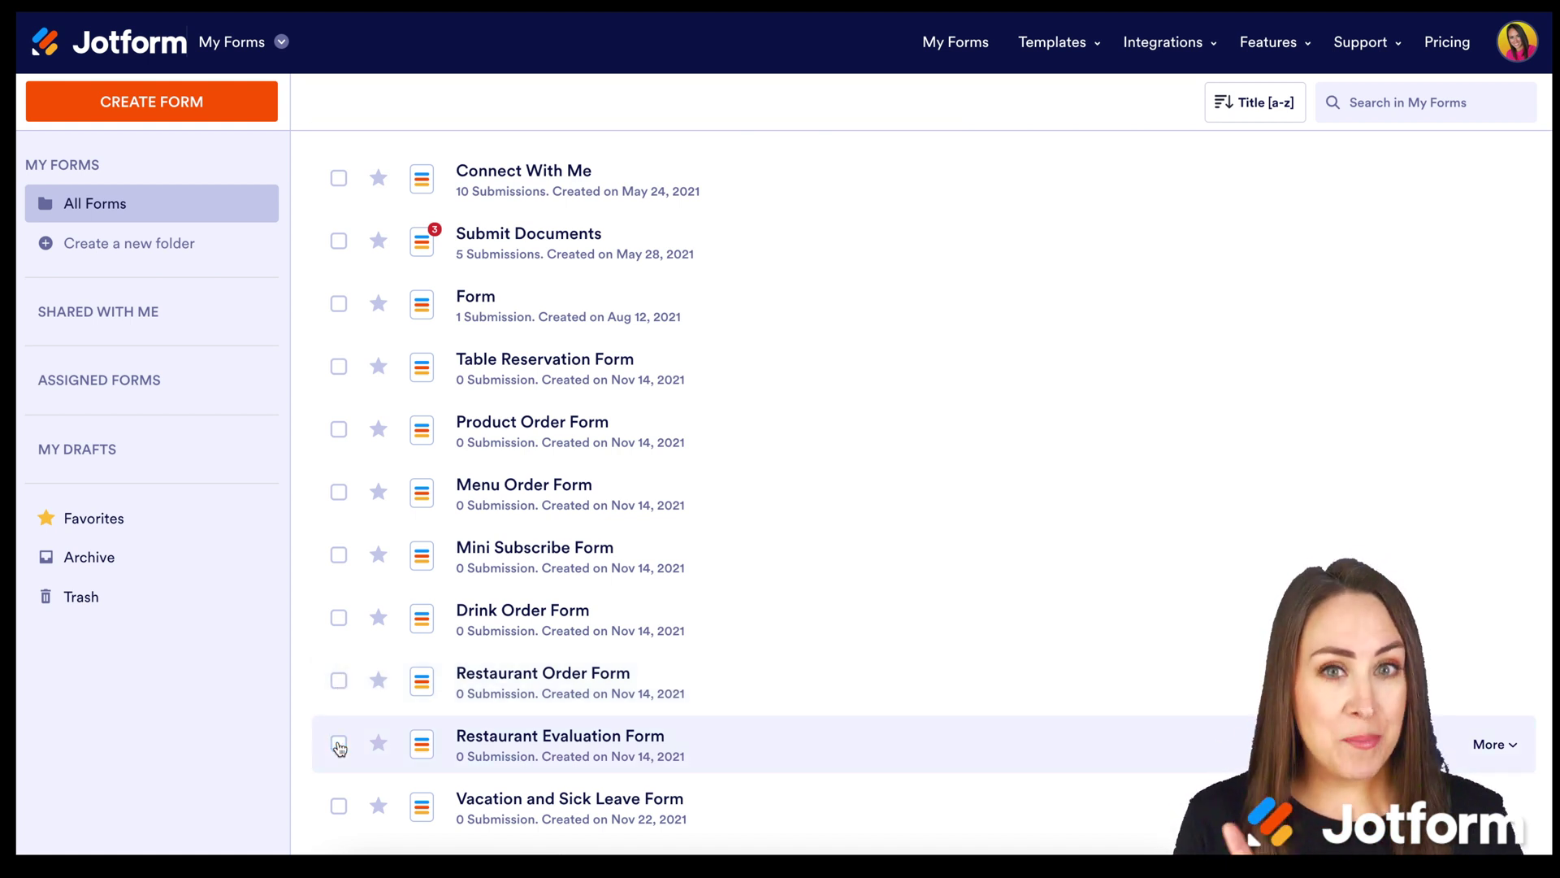
Switch from My Forms to My Apps and start creating a new app from a template.
left_click(281, 45)
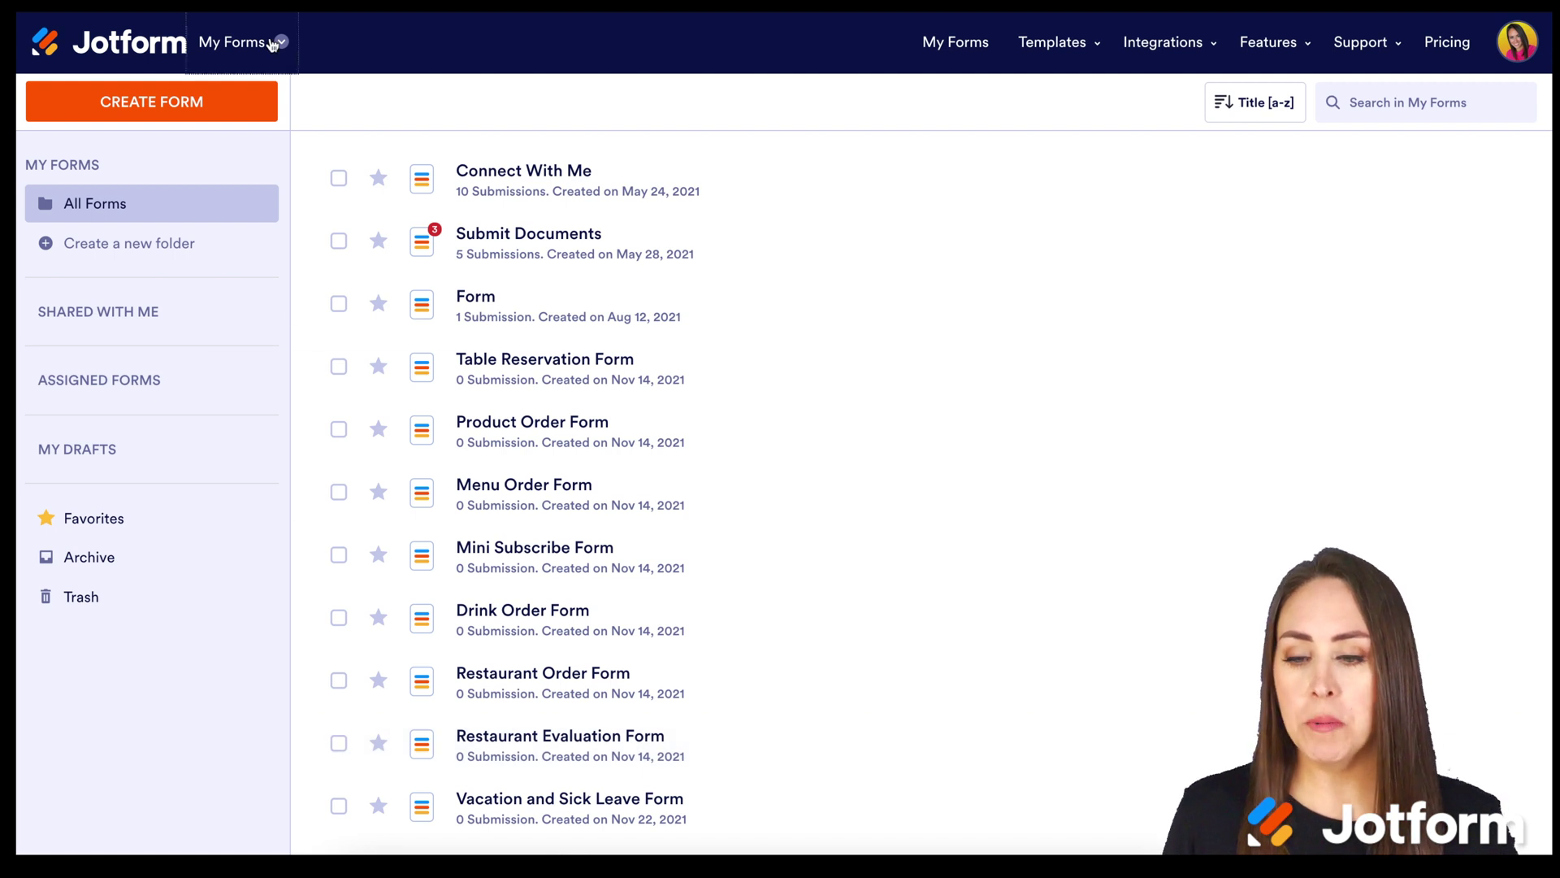
left_click(369, 278)
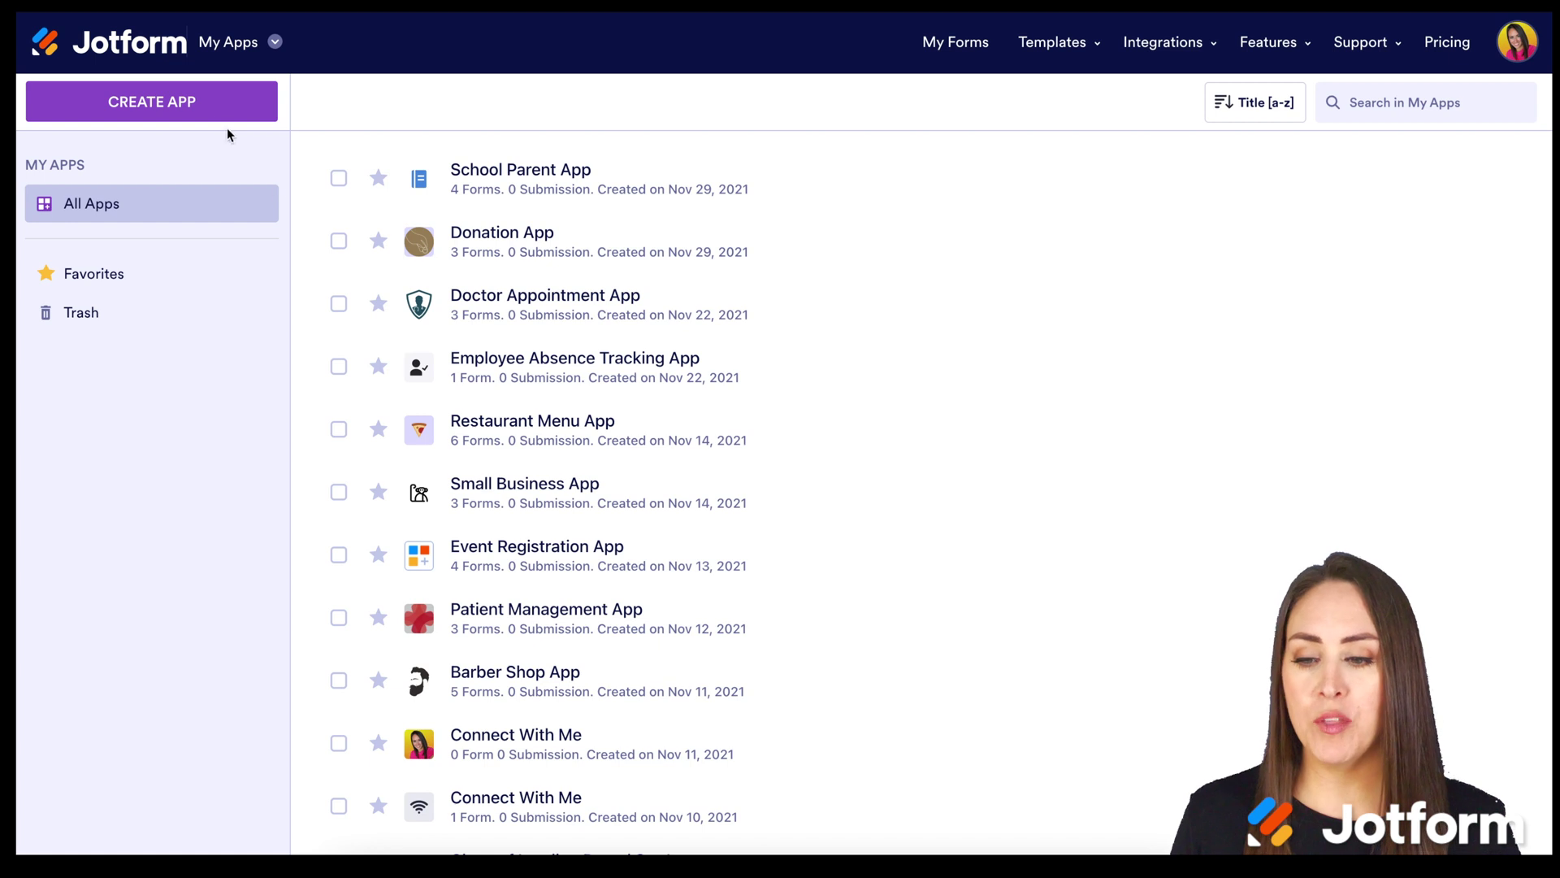
left_click(214, 115)
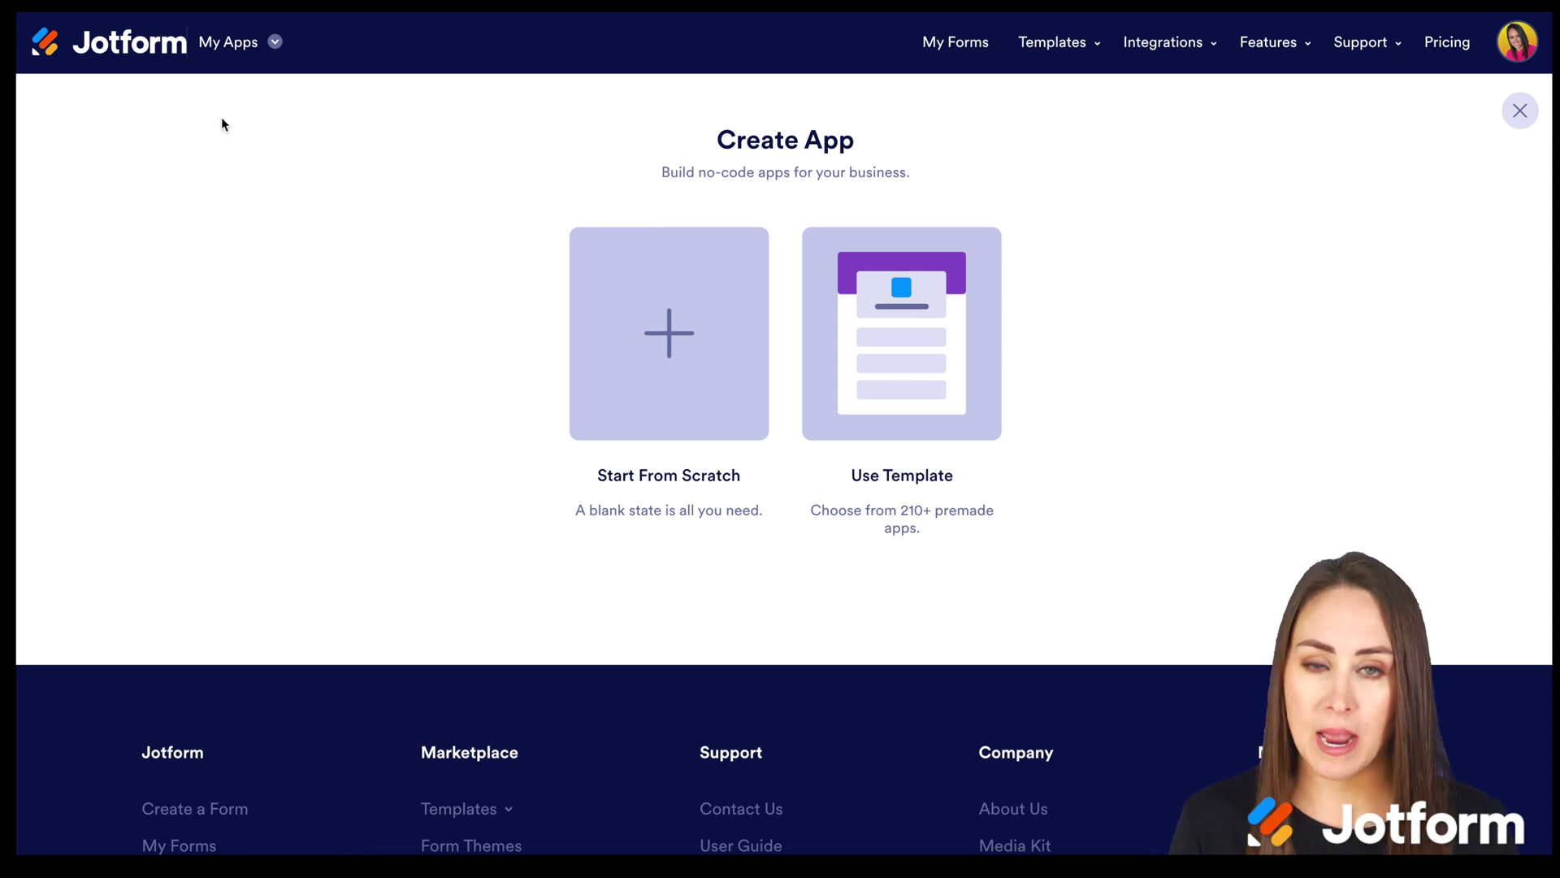
left_click(903, 373)
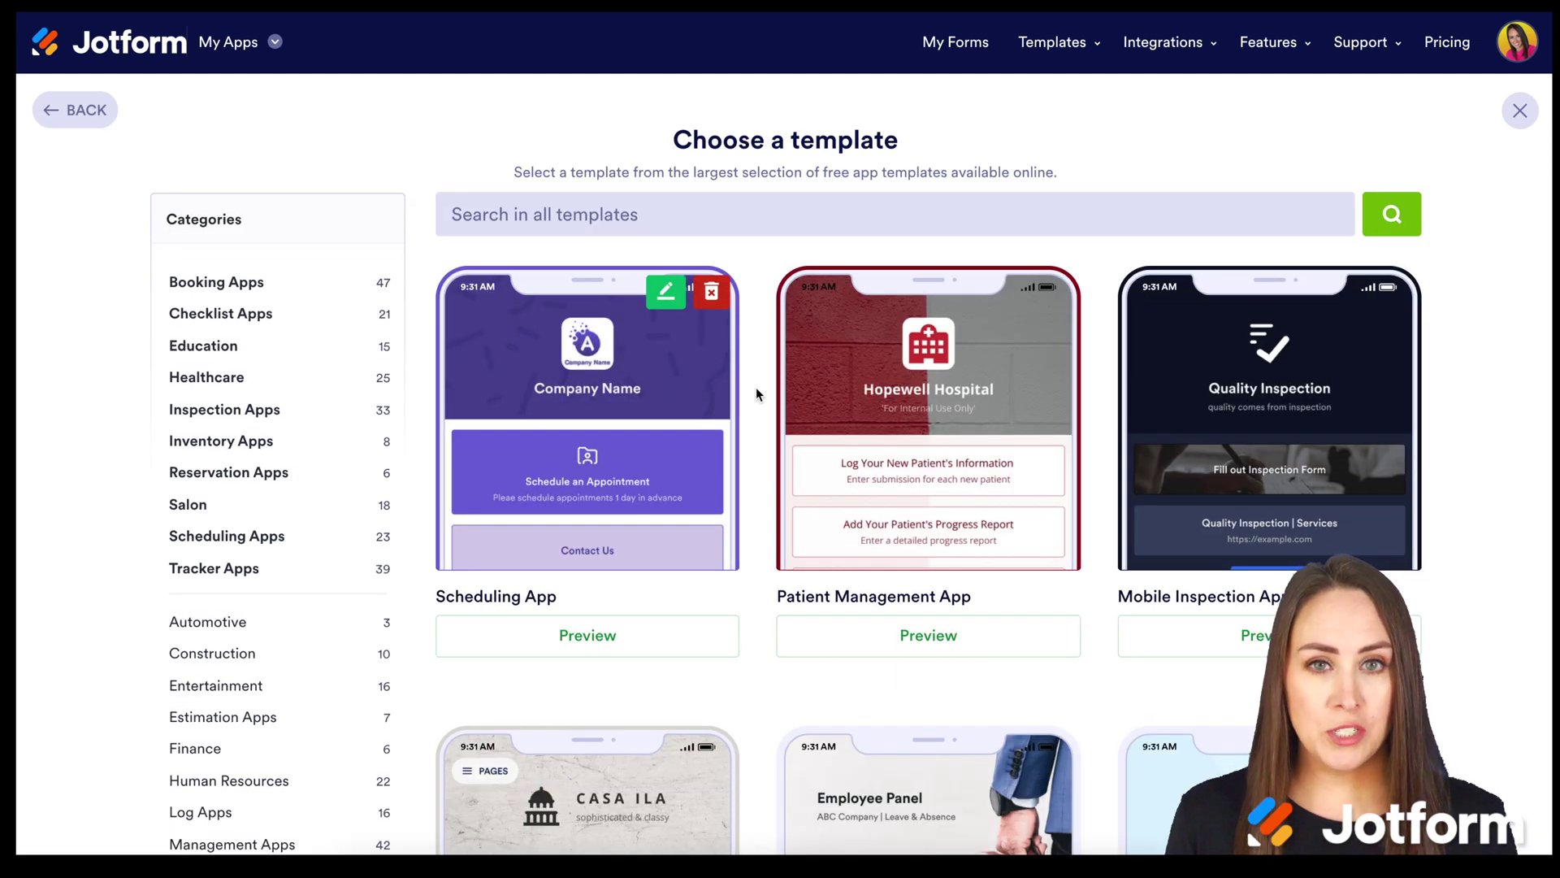
Look through the app templates and categories, and narrow the templates to the Log Apps category.
scroll(756, 390, "down", 7)
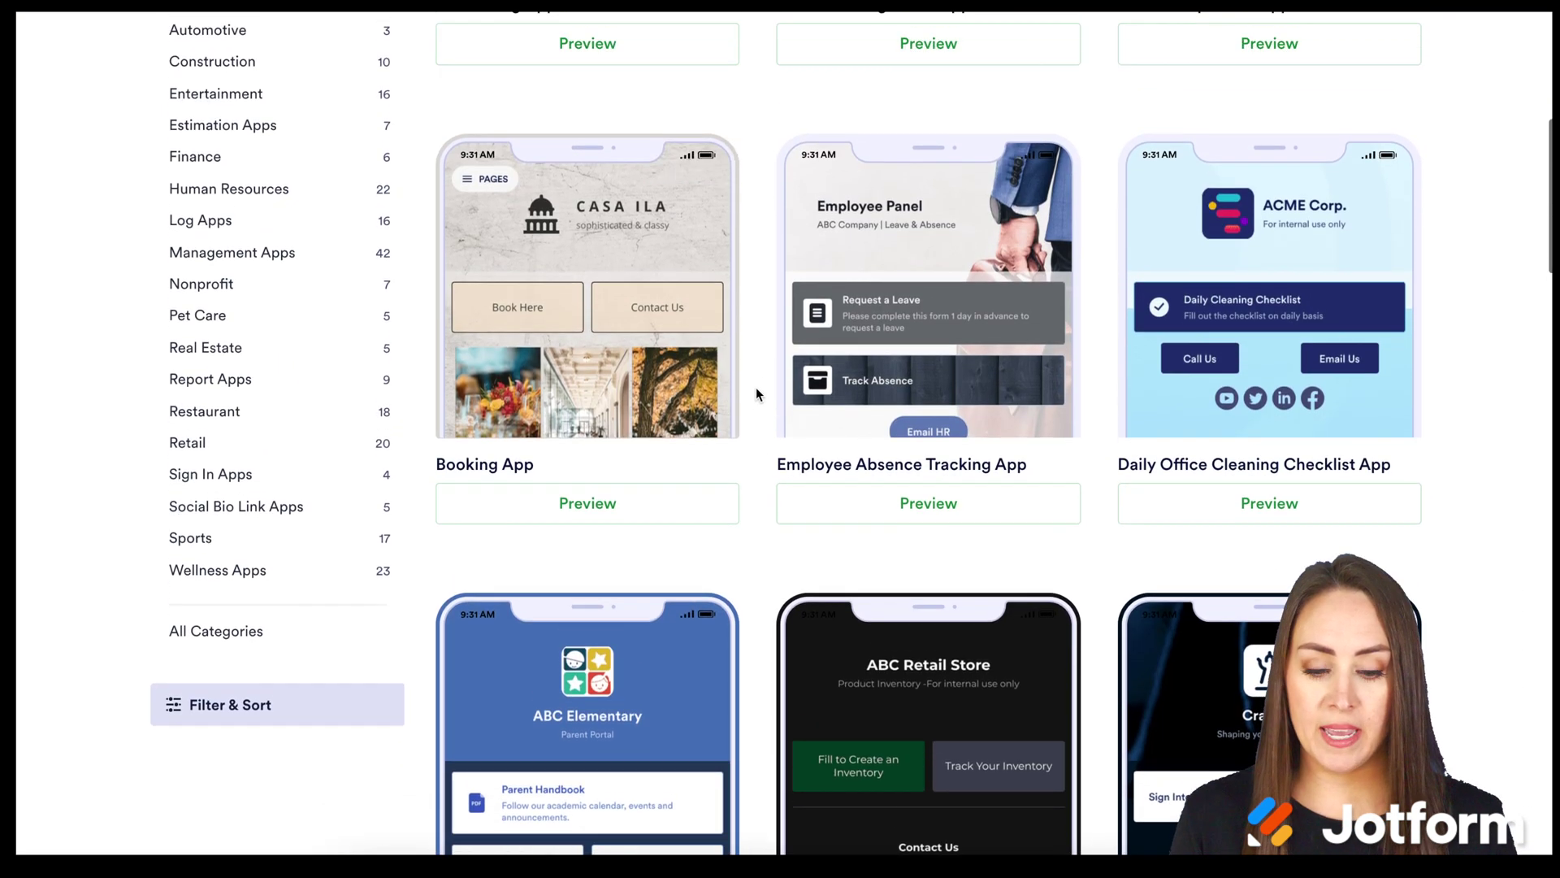
scroll(756, 394, "up", 7)
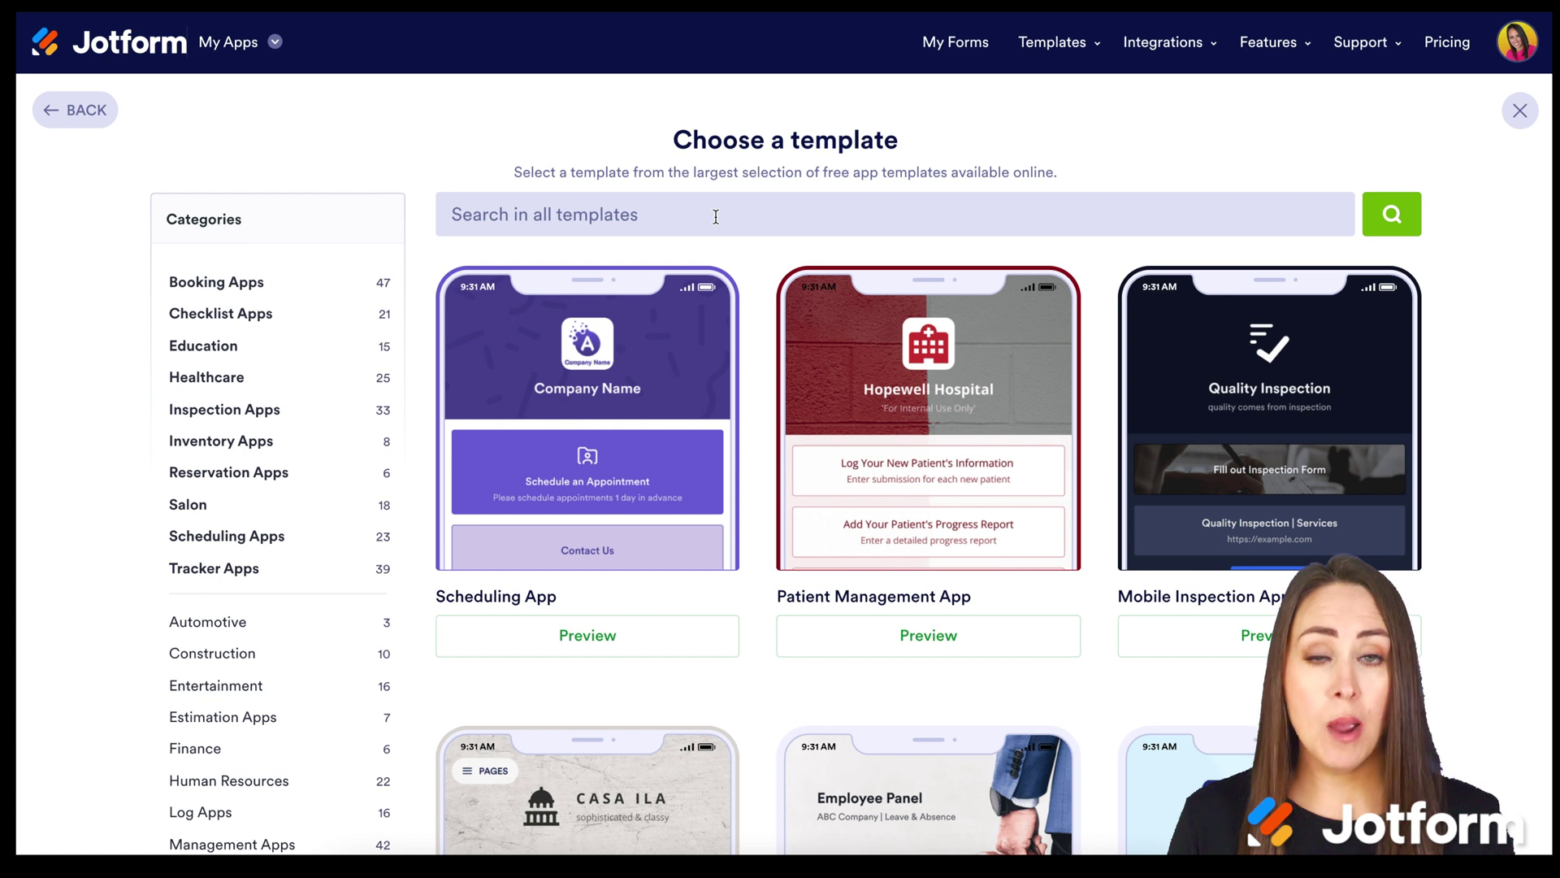
scroll(314, 573, "down", 6)
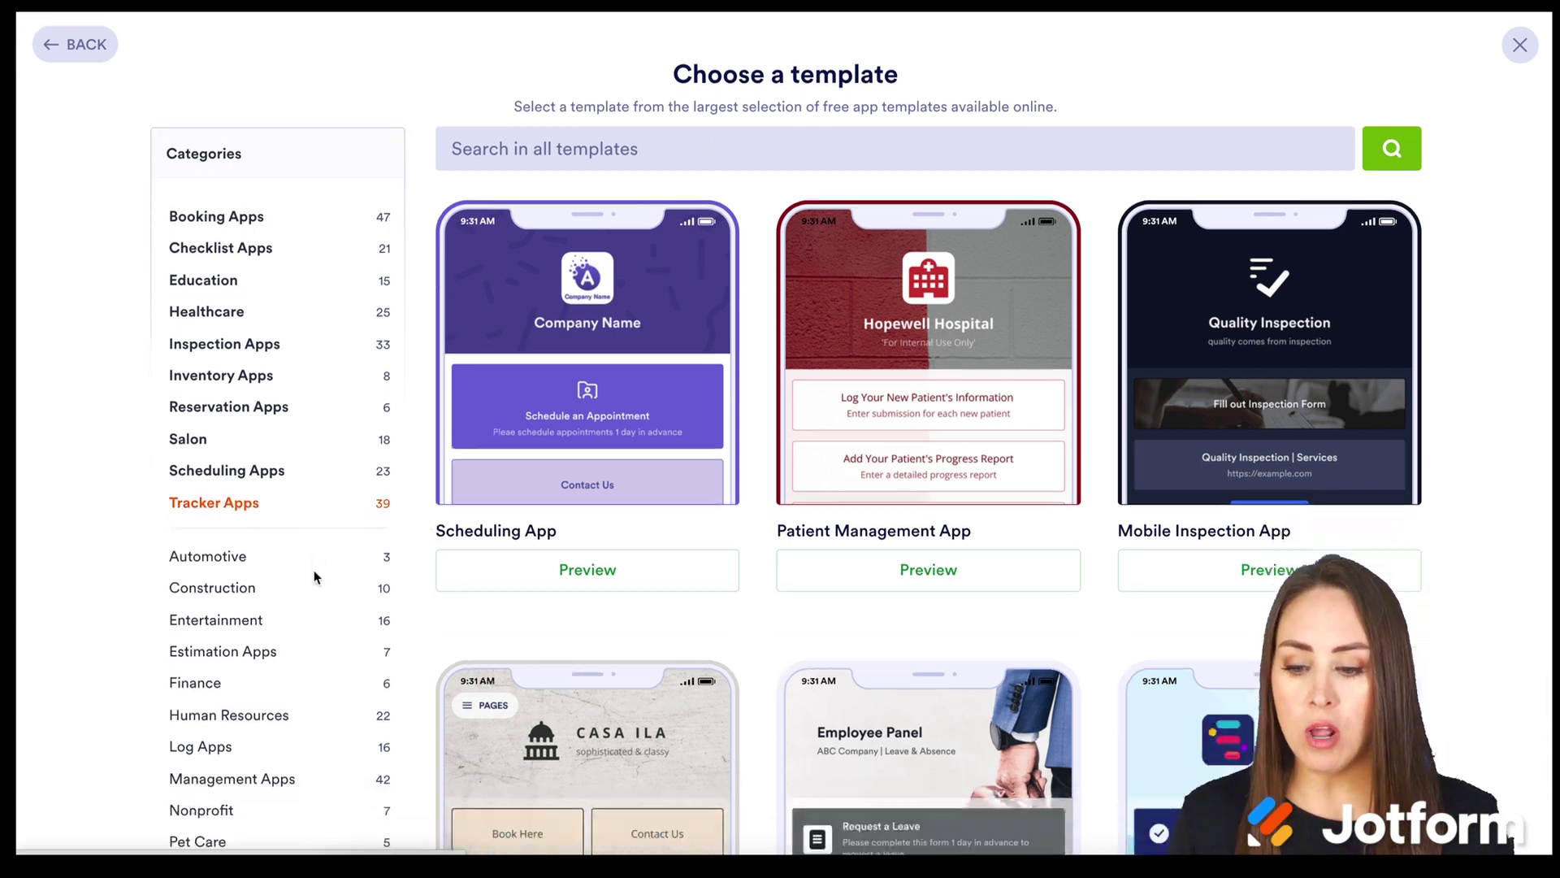
scroll(314, 569, "up", 1)
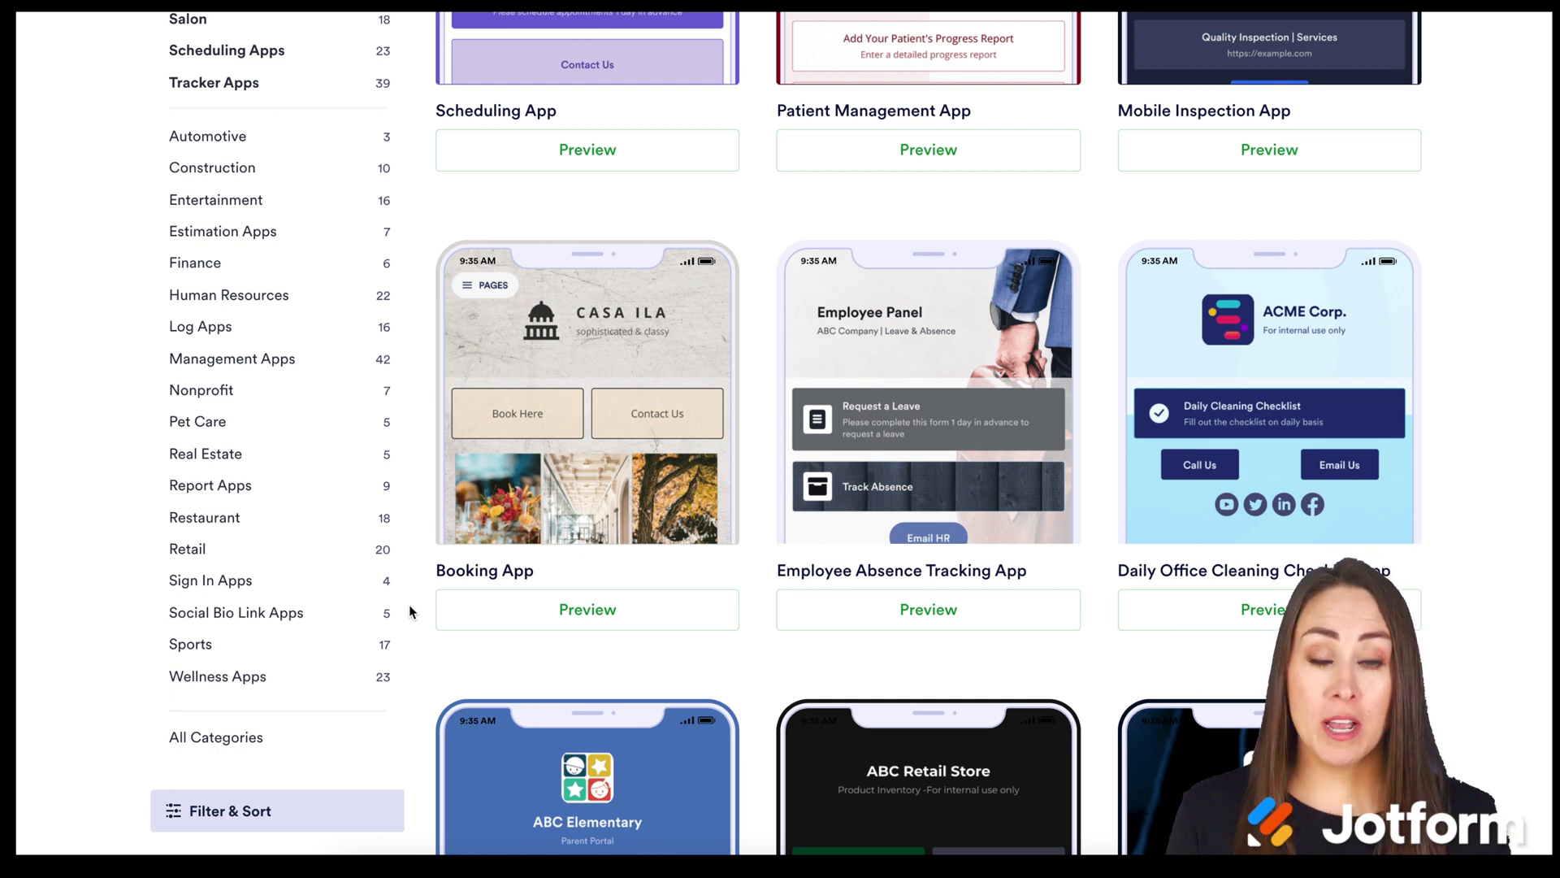
left_click(202, 327)
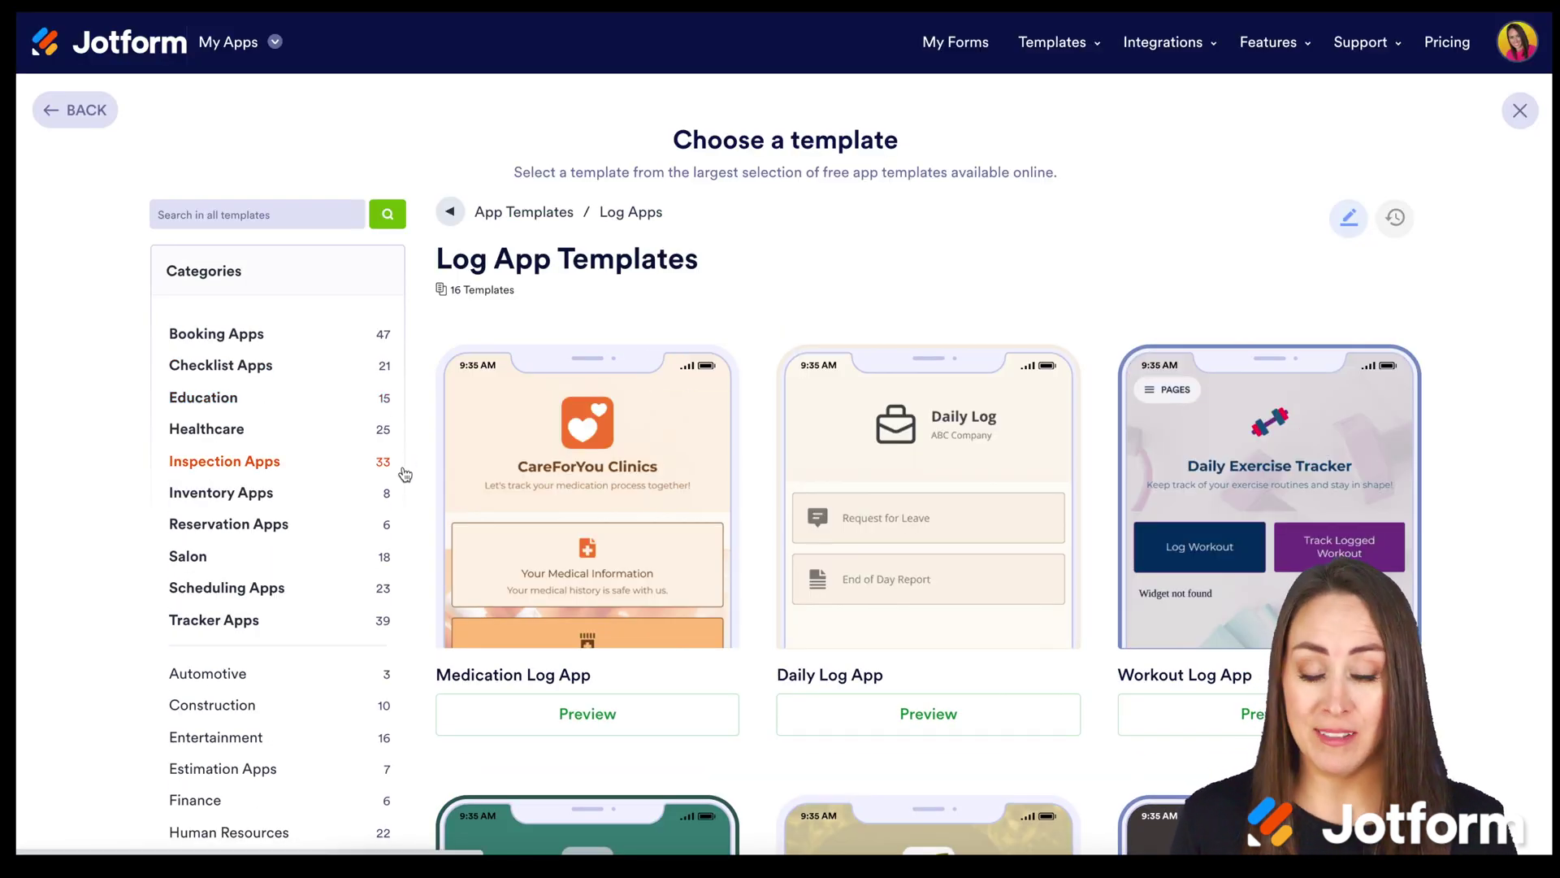
Review the log app templates, preview the Workout Log App and create the app from that template.
scroll(404, 476, "down", 2)
scroll(428, 456, "down", 2)
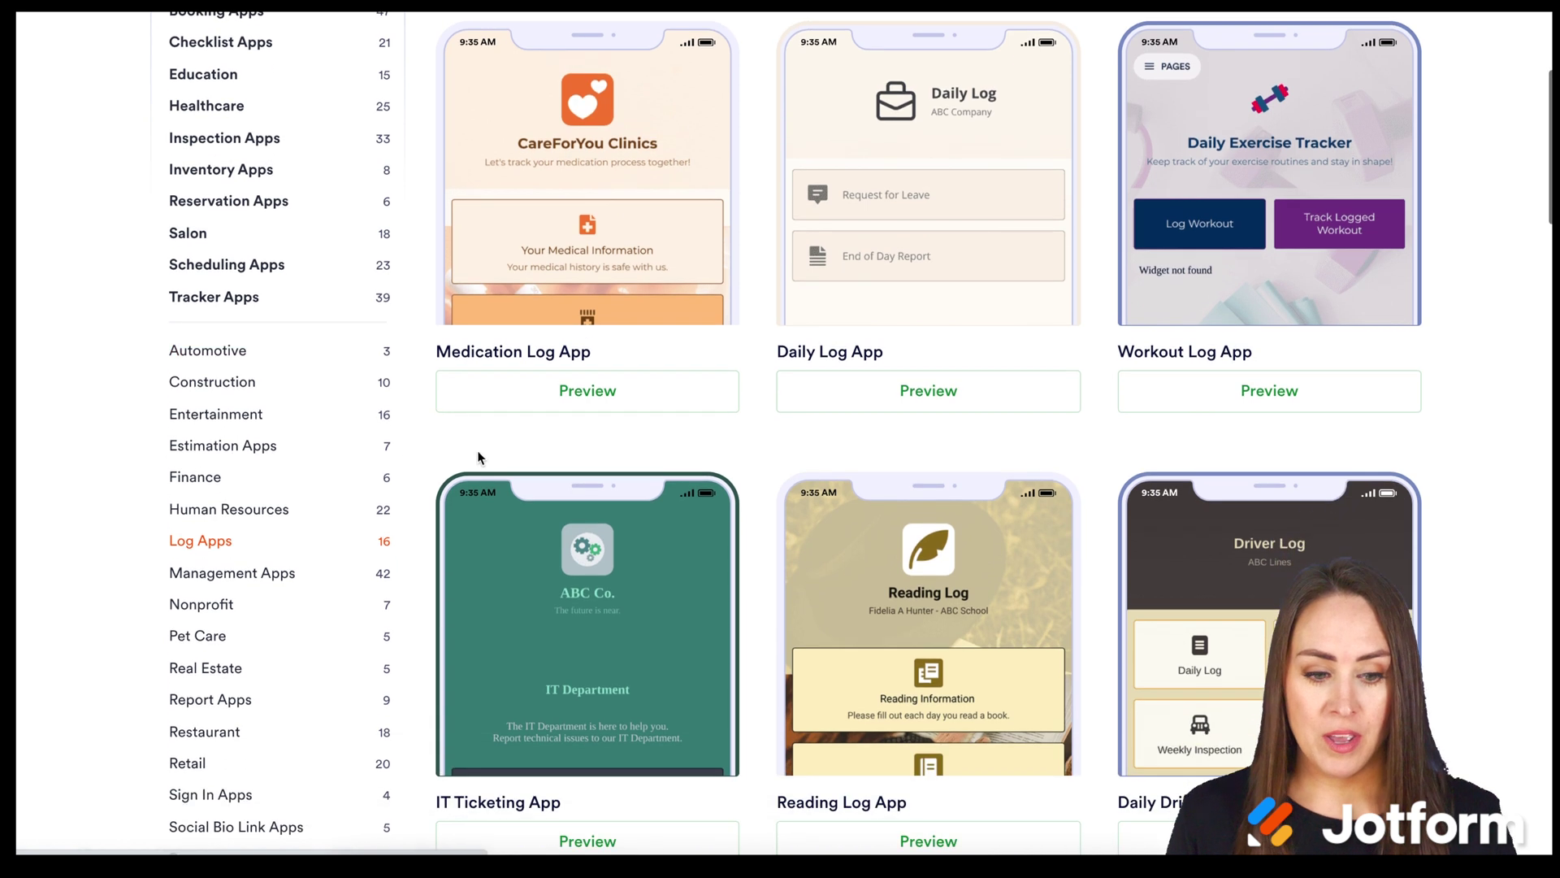
scroll(526, 594, "down", 3)
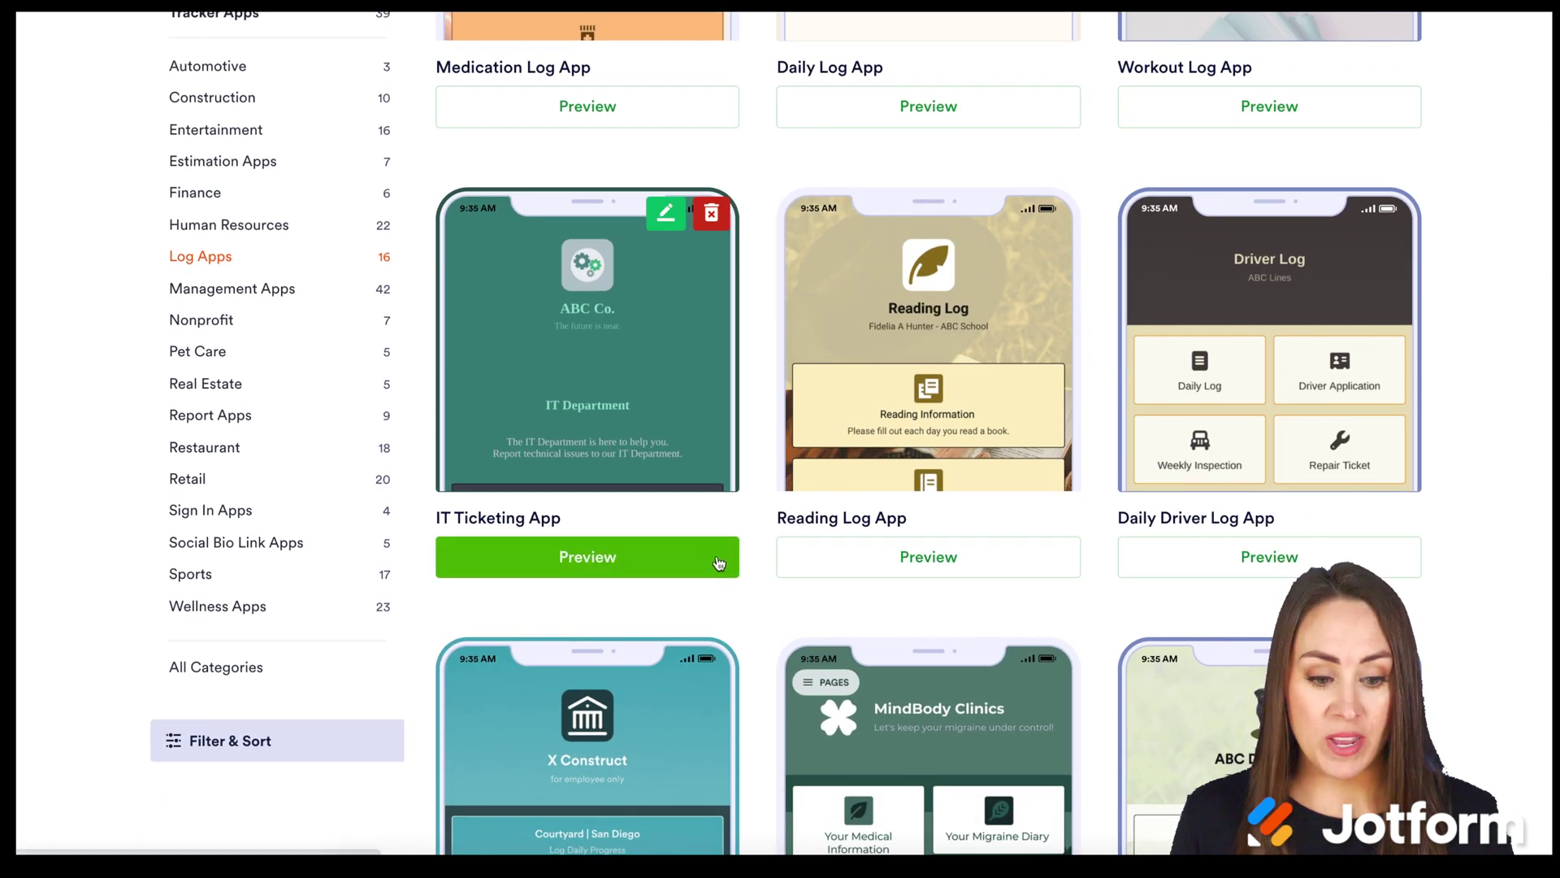
scroll(756, 634, "down", 1)
scroll(758, 645, "down", 2)
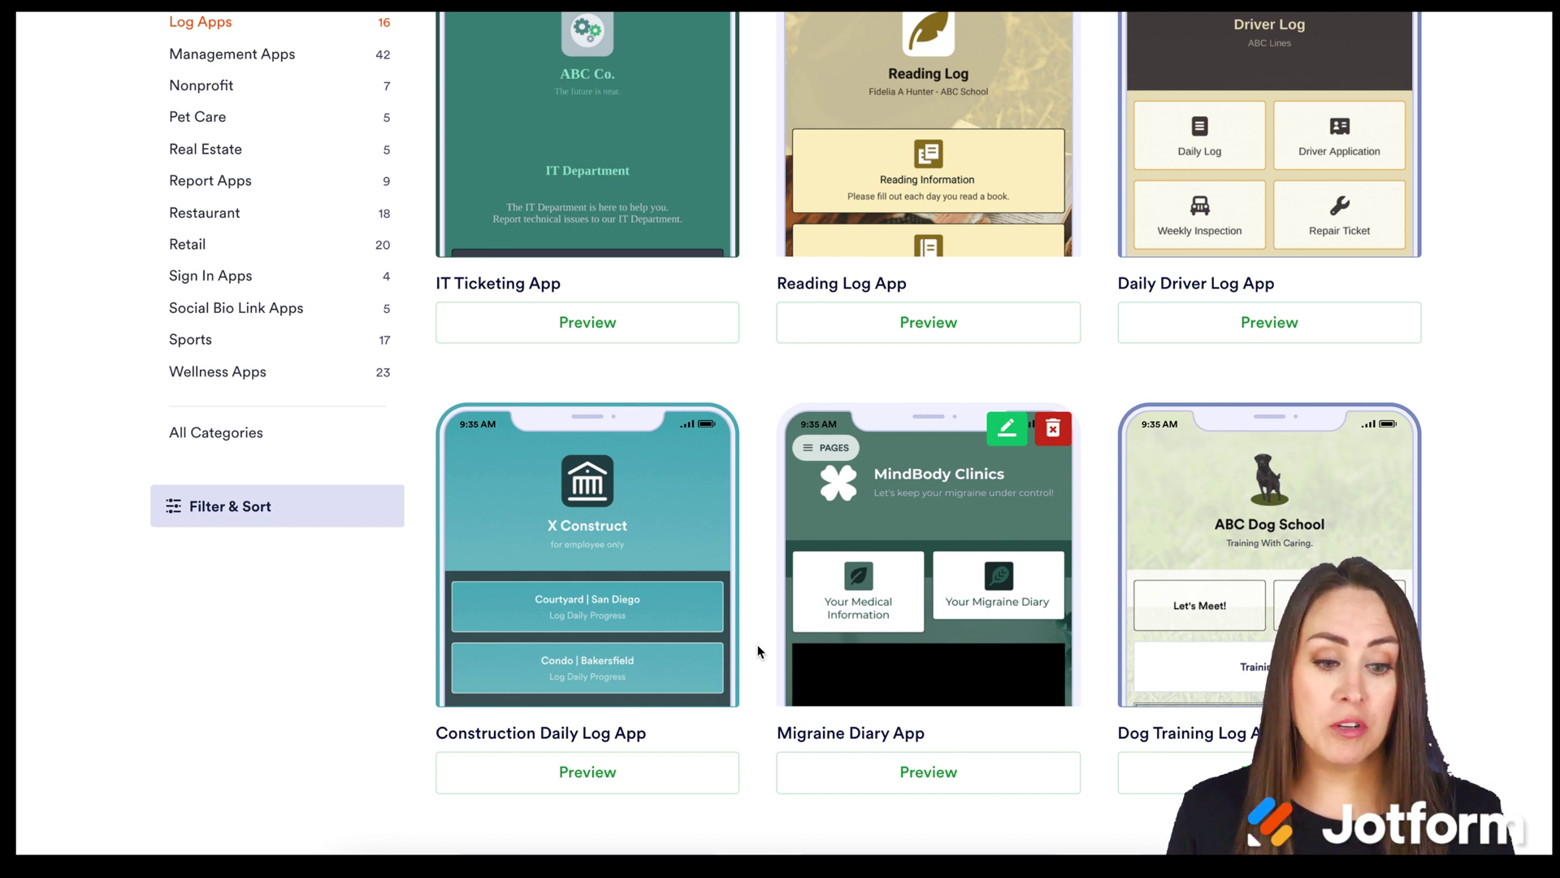
scroll(757, 645, "up", 7)
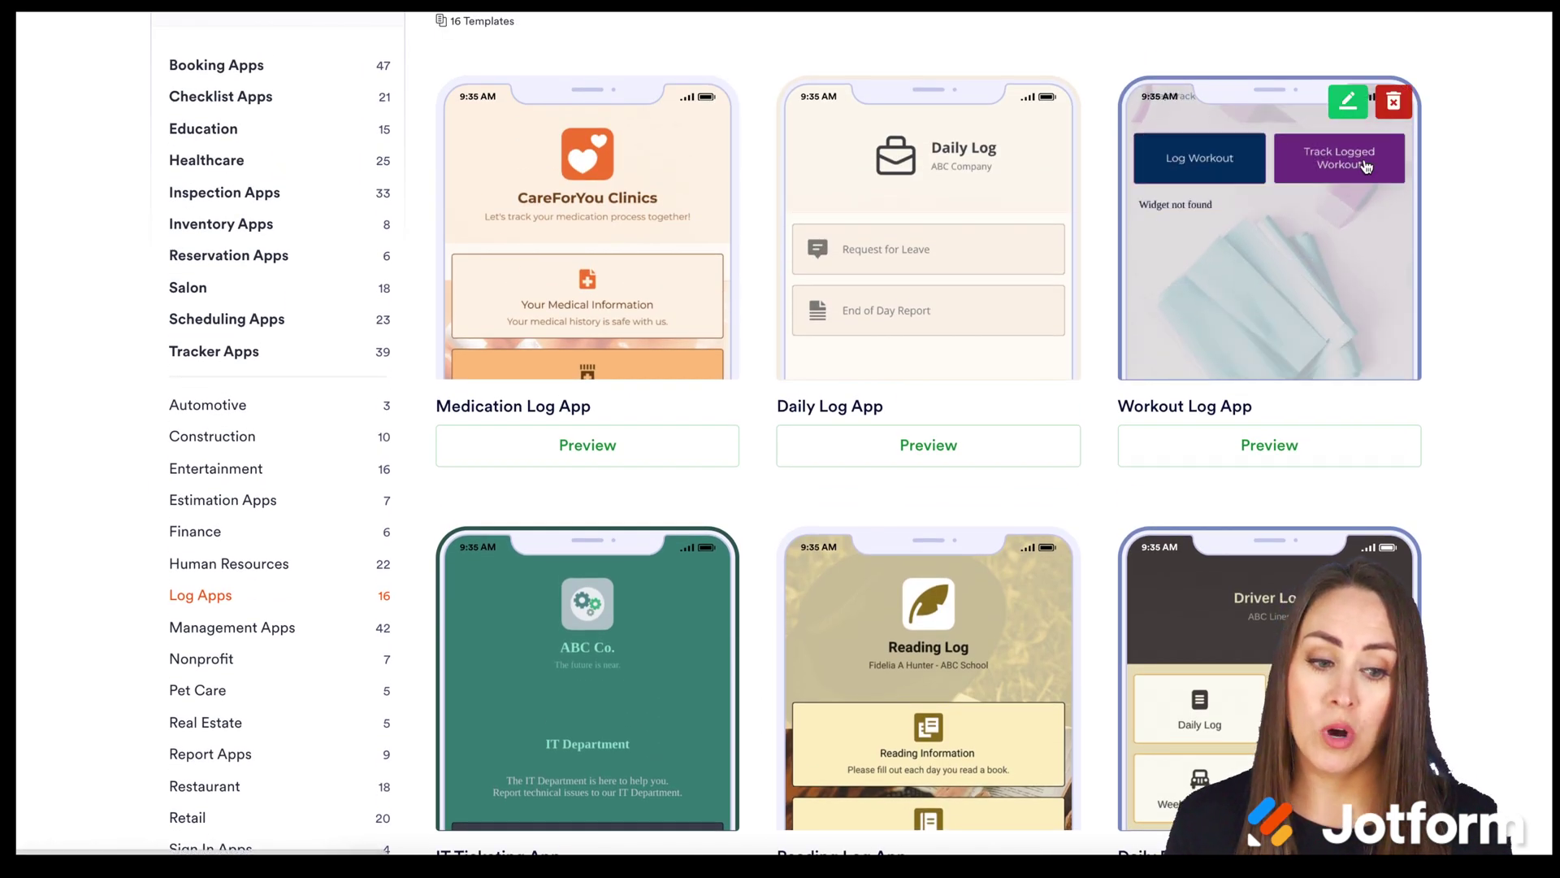
left_click(1332, 213)
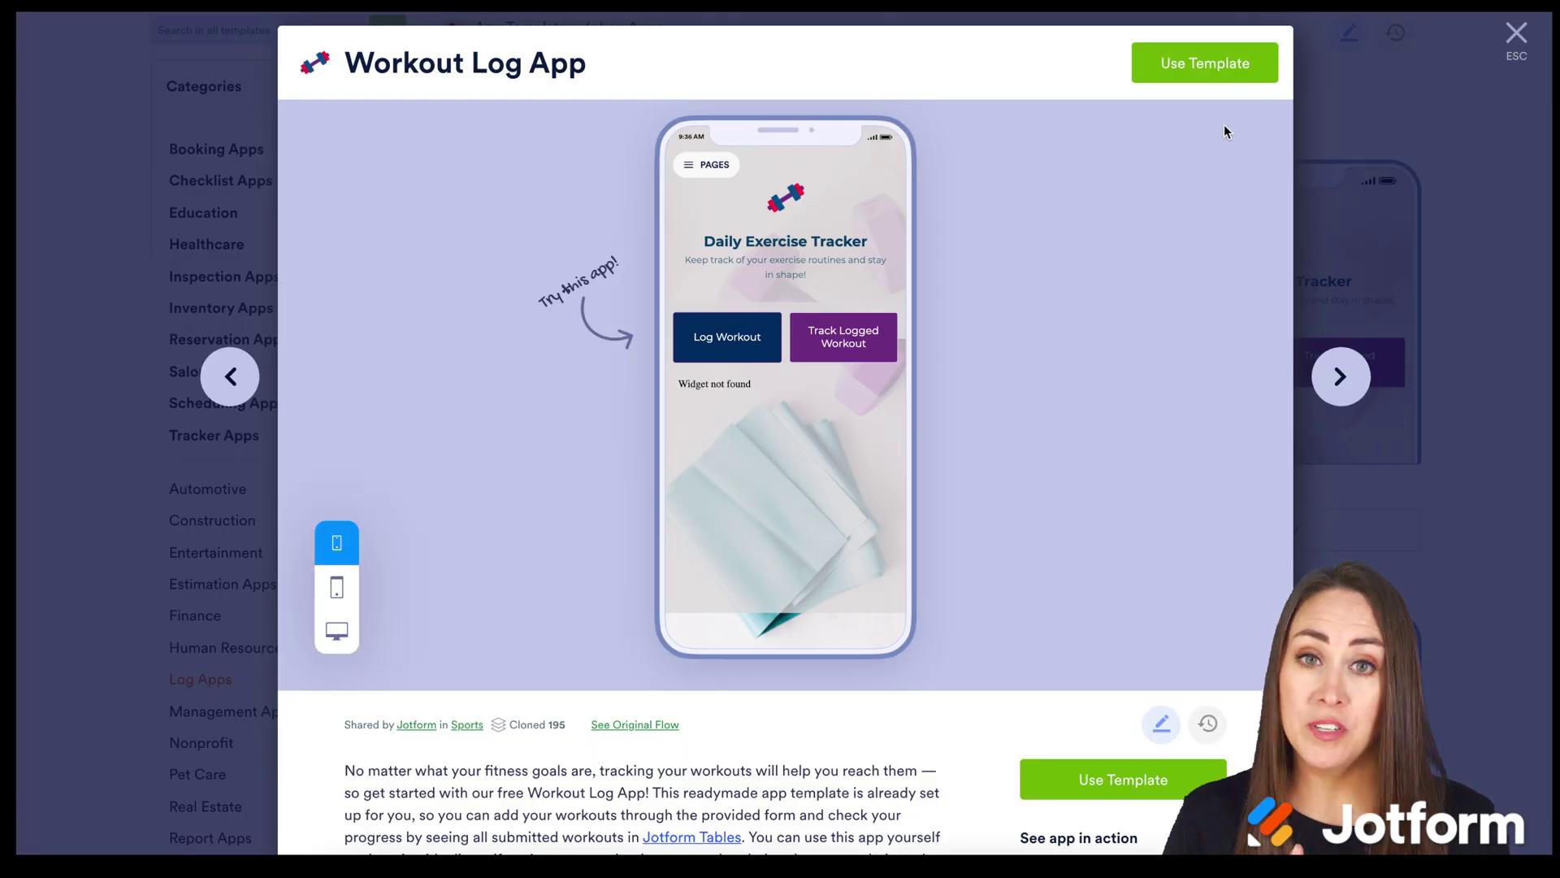
left_click(1209, 65)
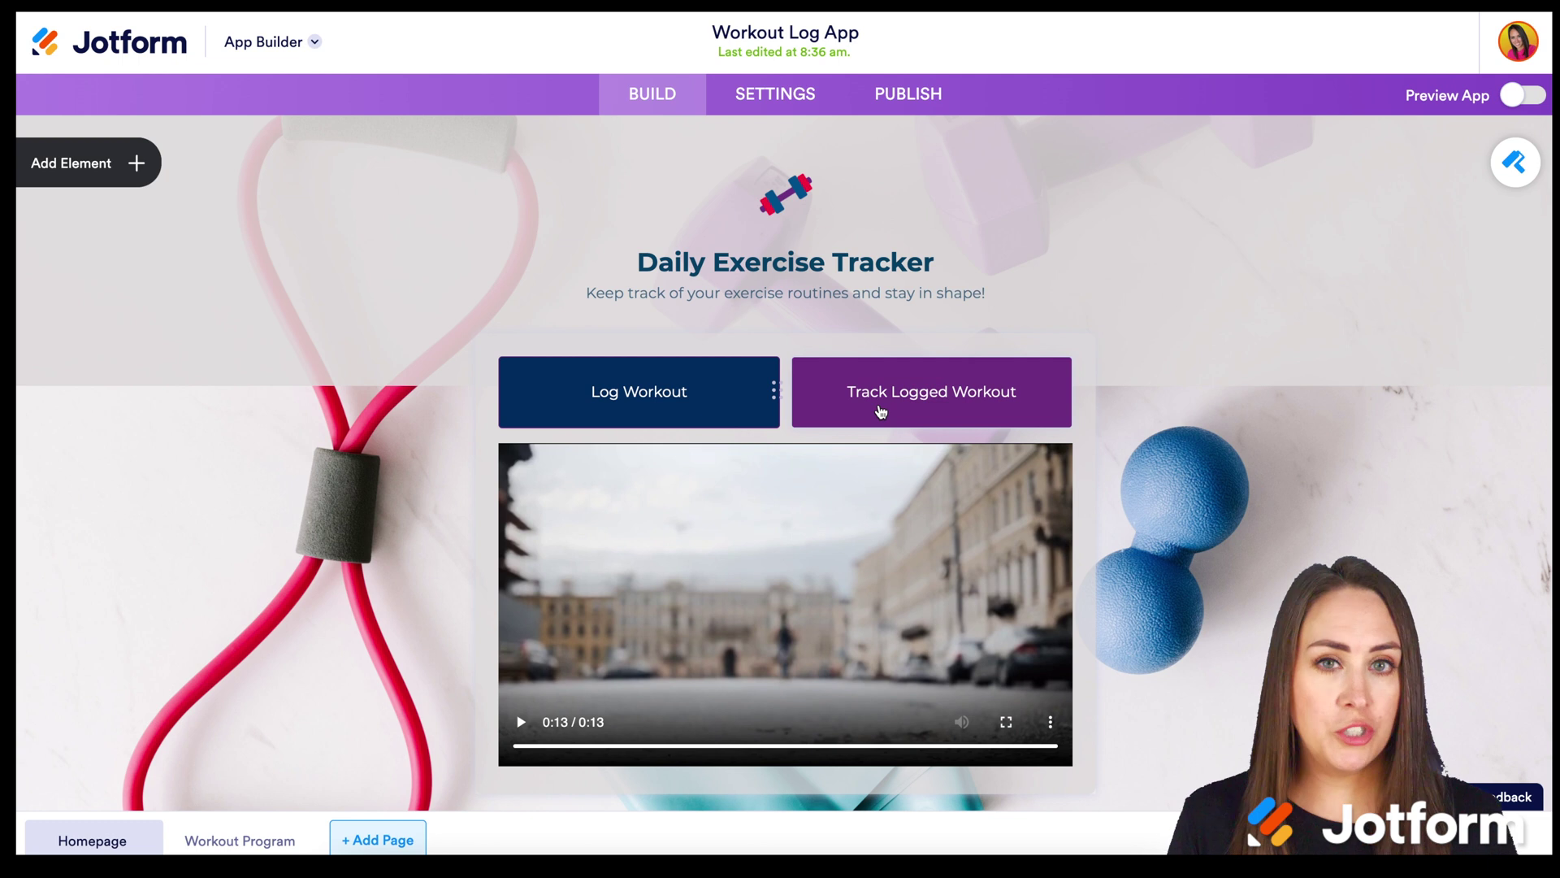
Examine the Log Workout form, the Track Logged Workout table element and the Workout Program page of the app.
left_click(741, 401)
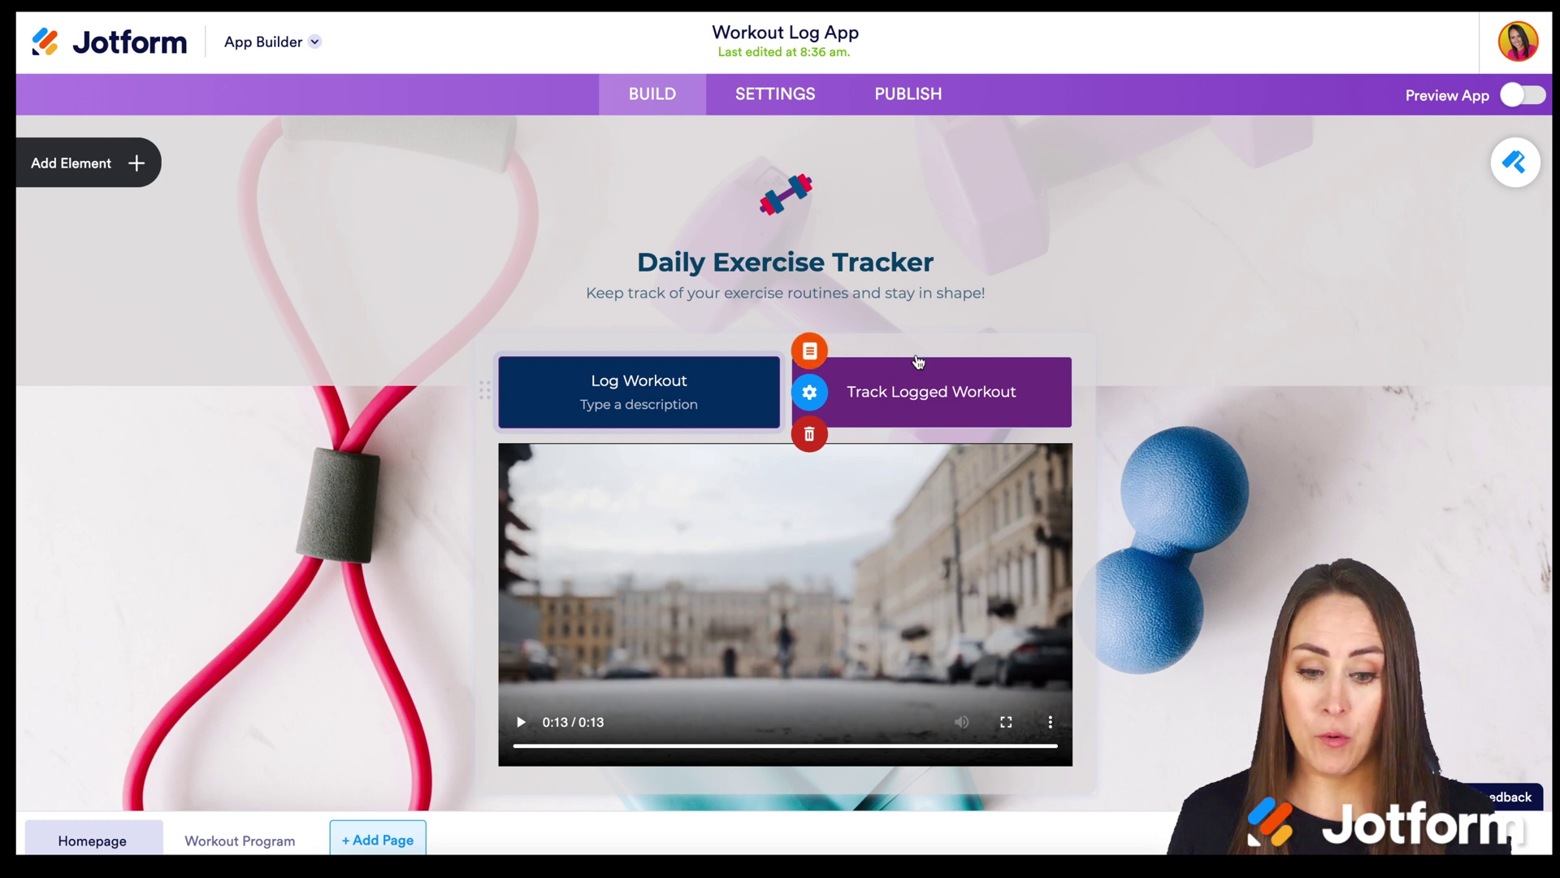
left_click(955, 369)
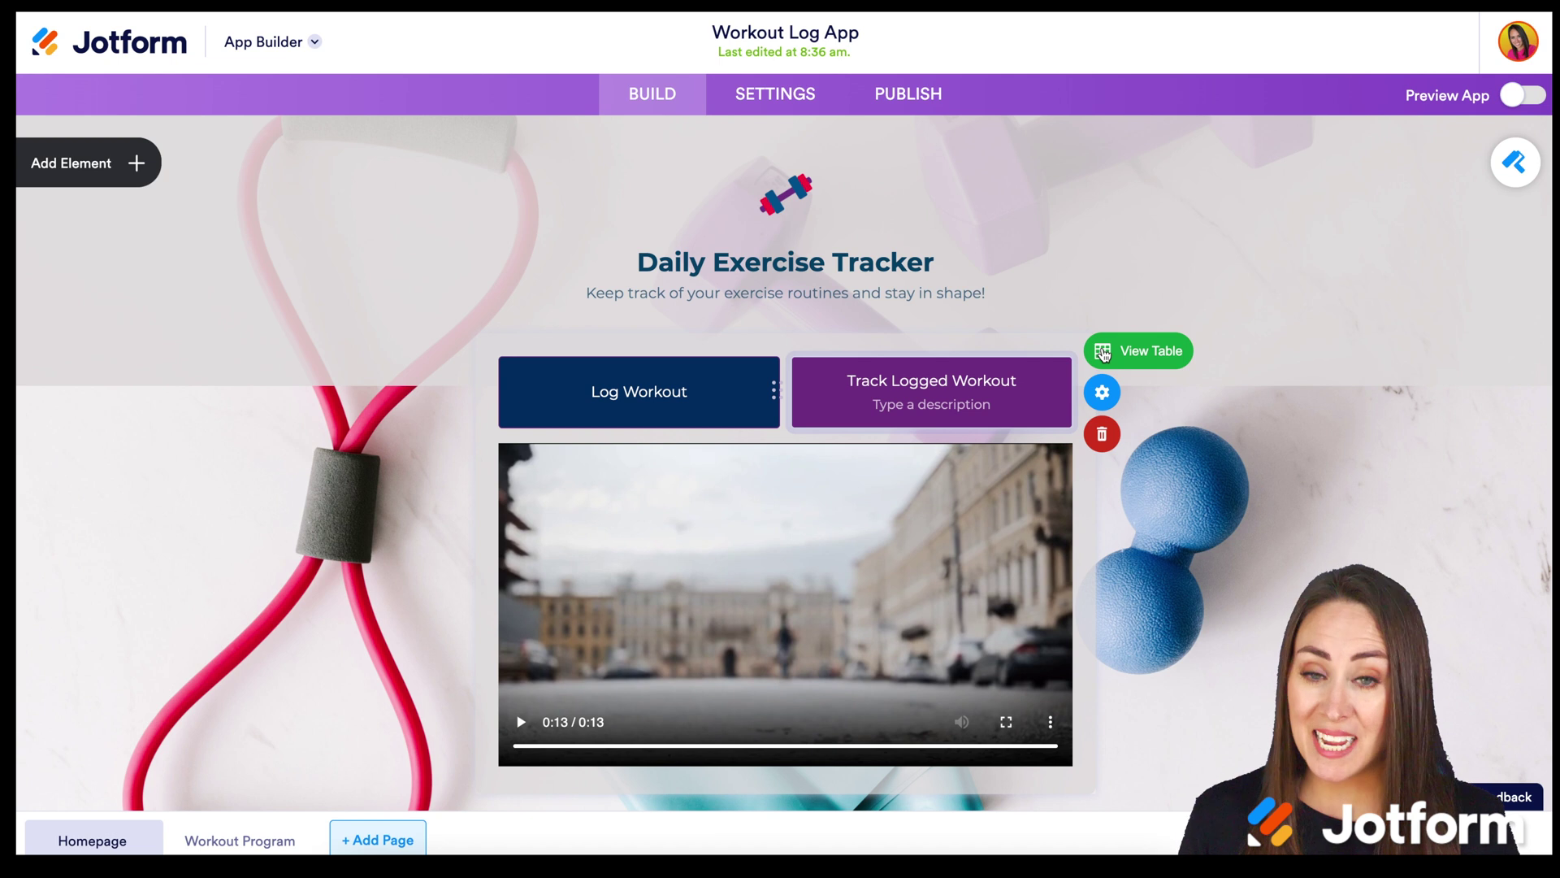
scroll(784, 577, "down", 1)
scroll(783, 575, "down", 3)
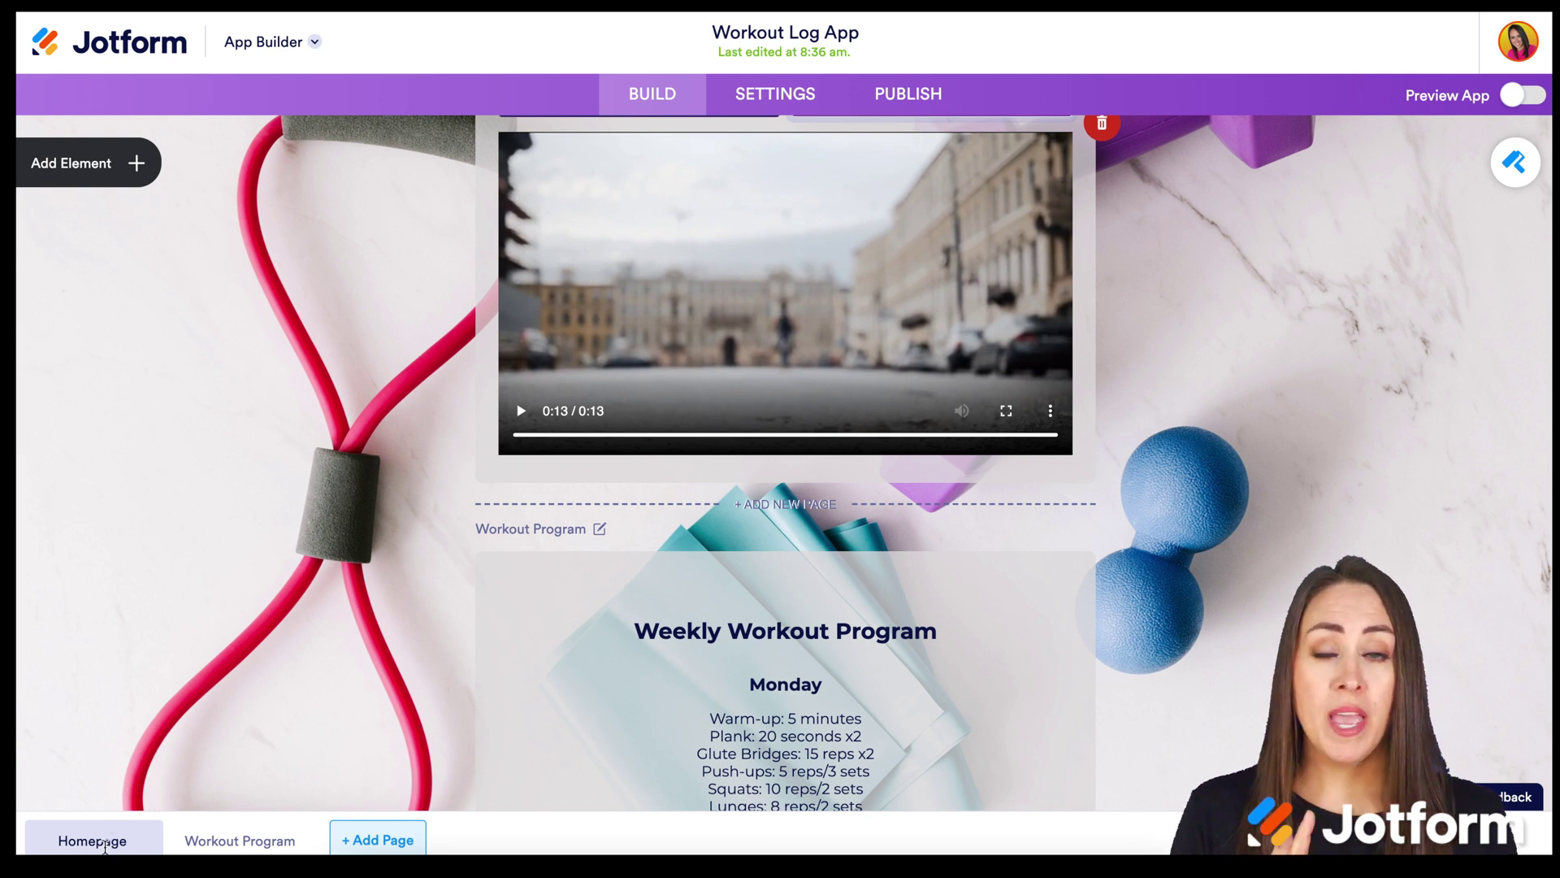
left_click(248, 841)
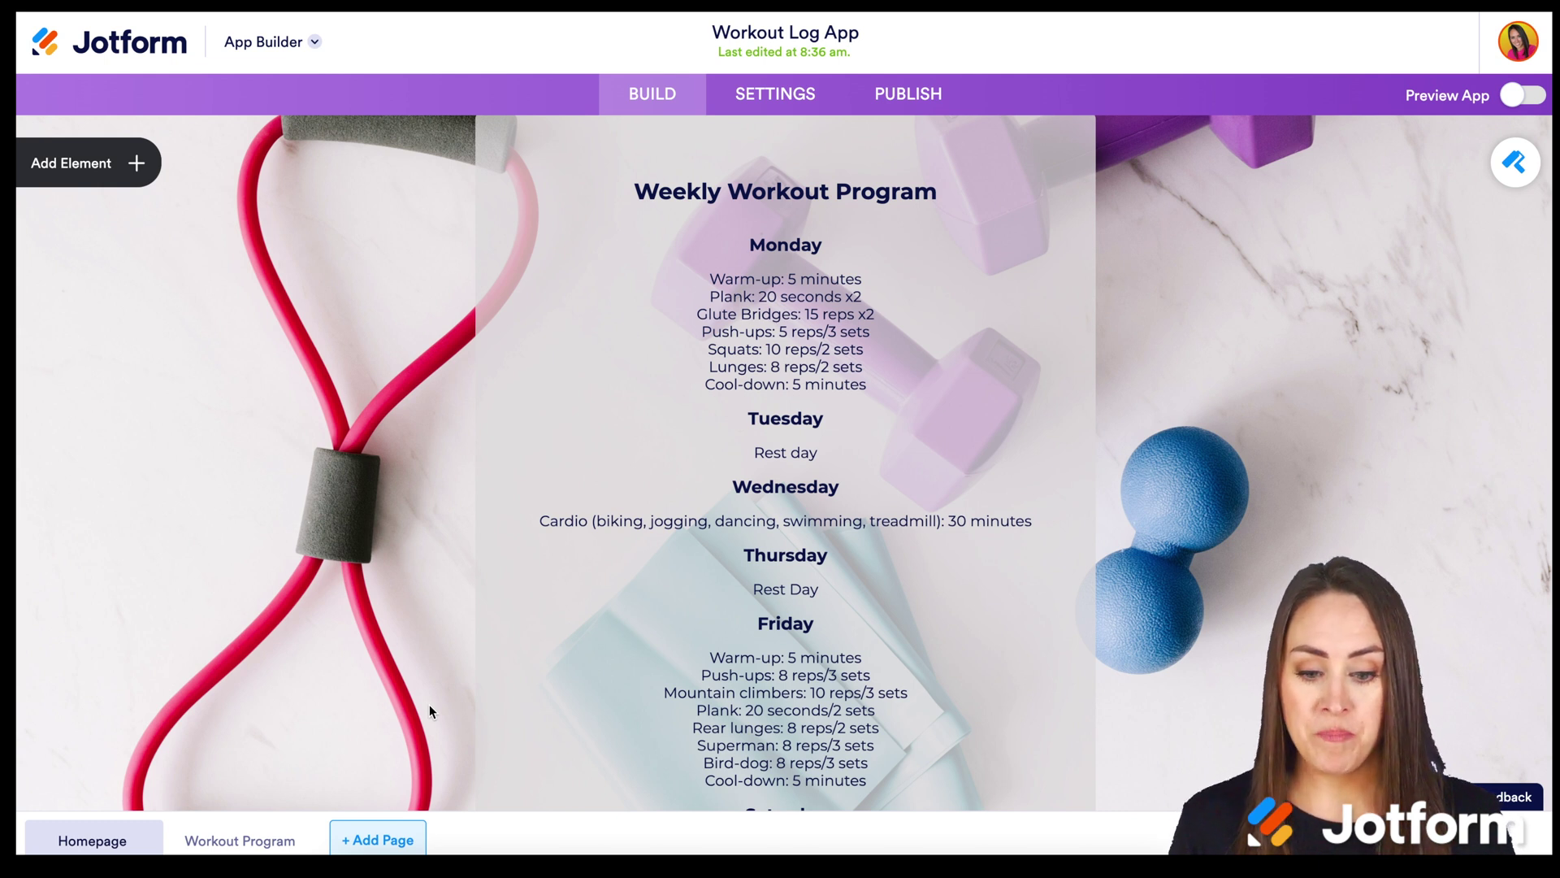
scroll(429, 707, "down", 3)
scroll(429, 704, "up", 8)
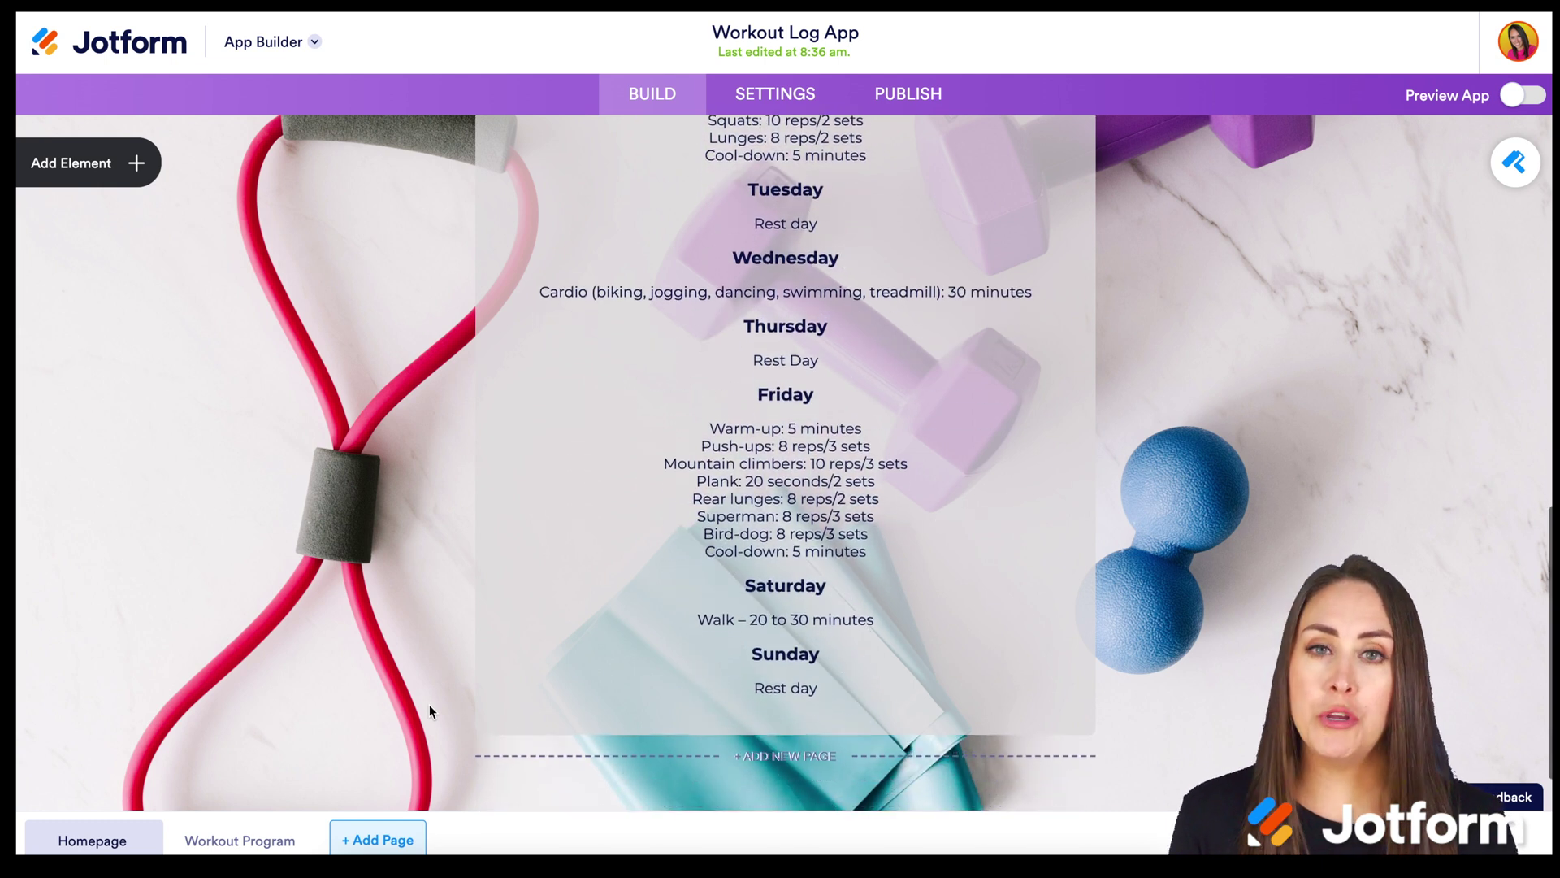
scroll(430, 703, "up", 2)
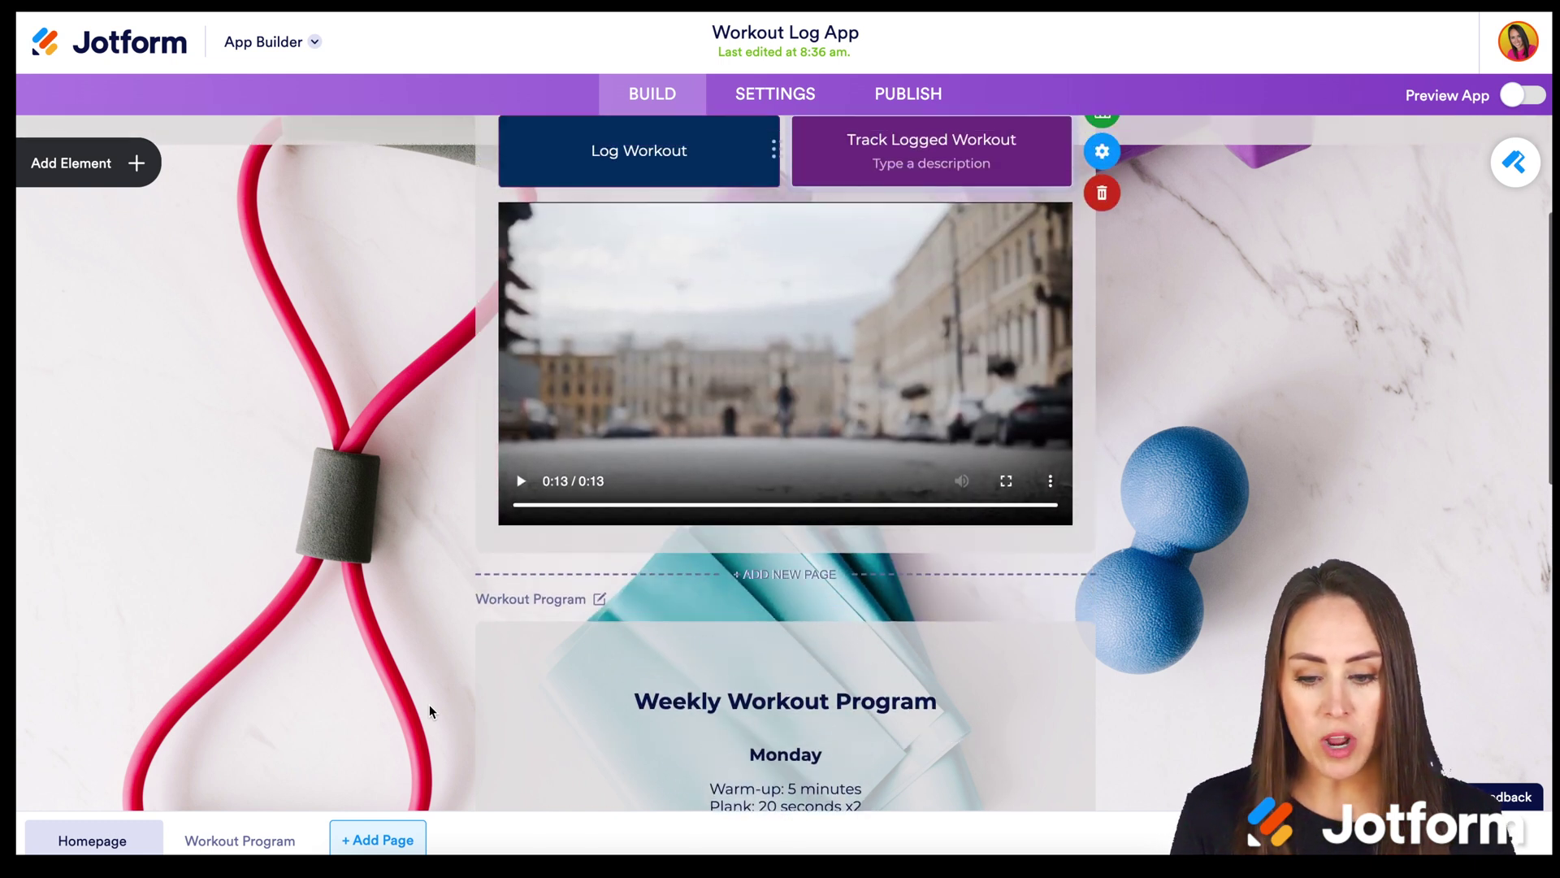
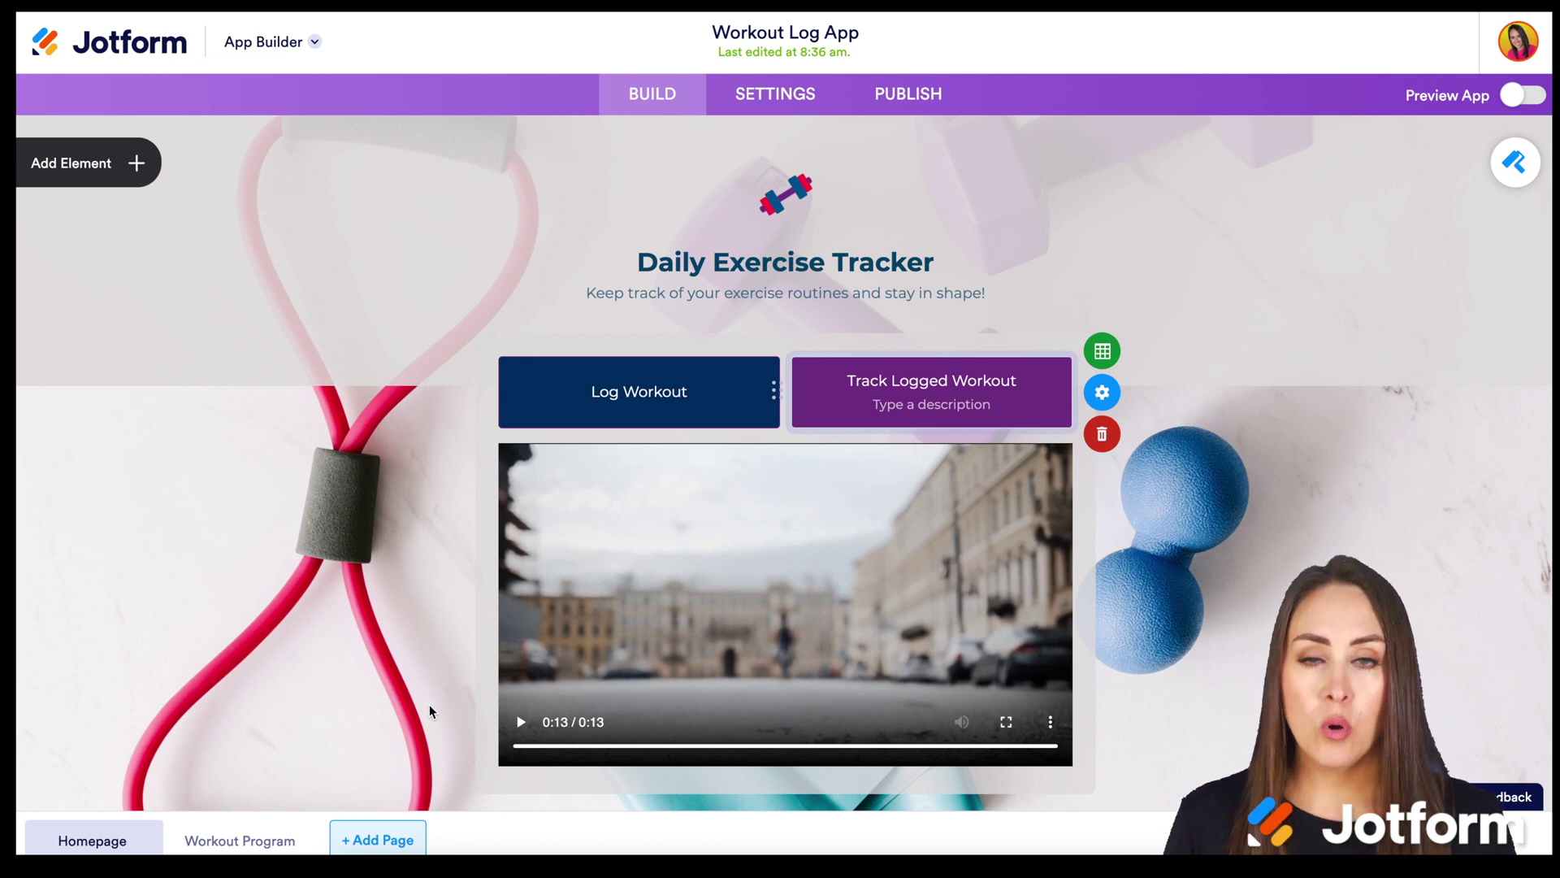
Open the app elements and look through the existing forms that can be added, without adding any.
left_click(112, 175)
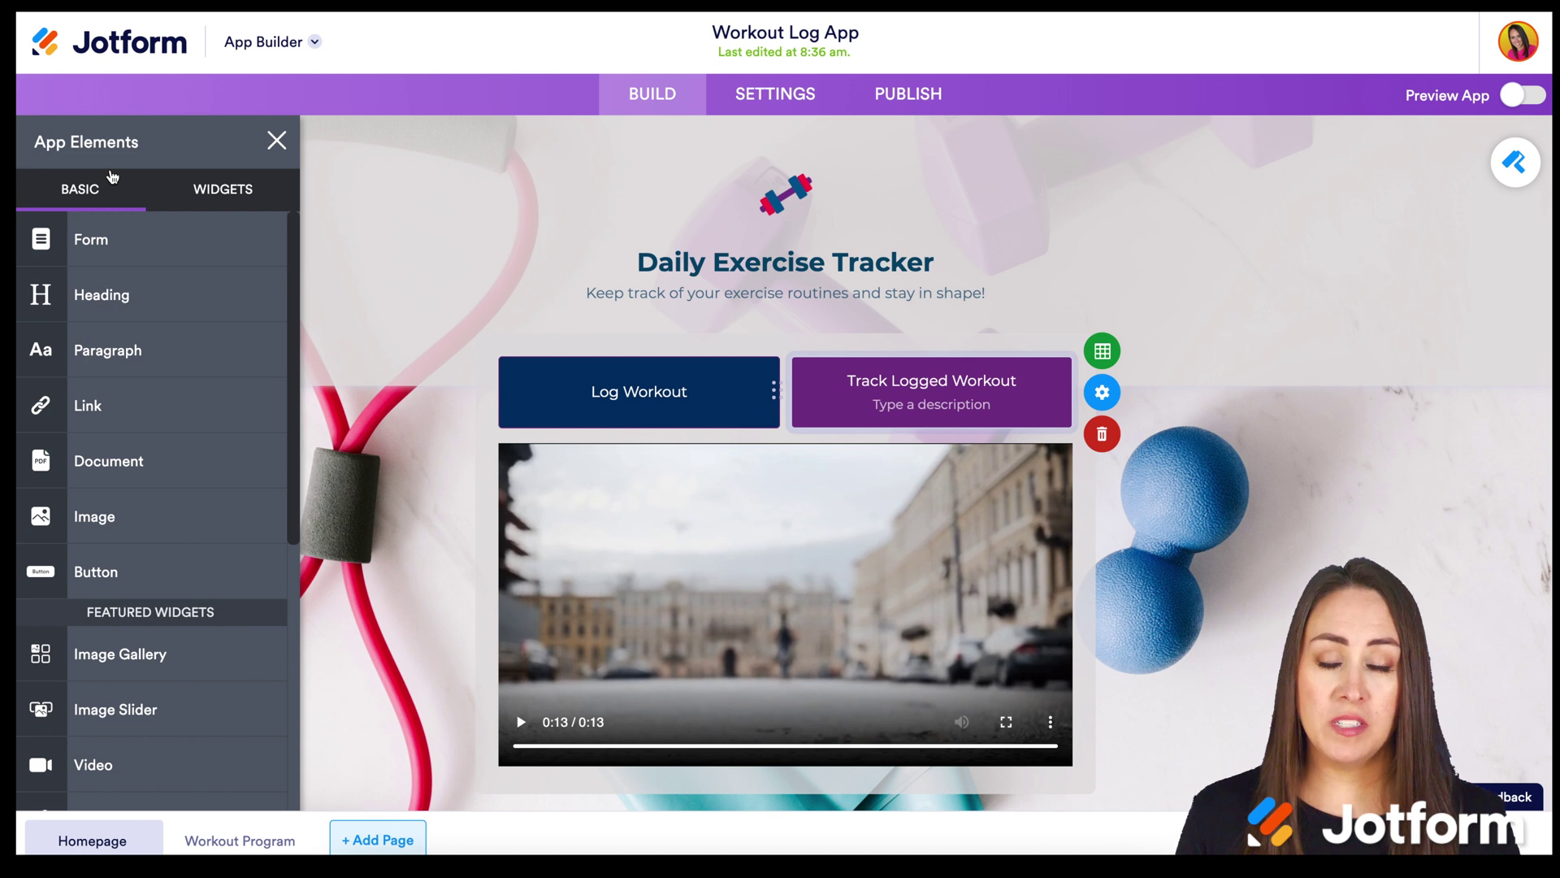
left_click(150, 247)
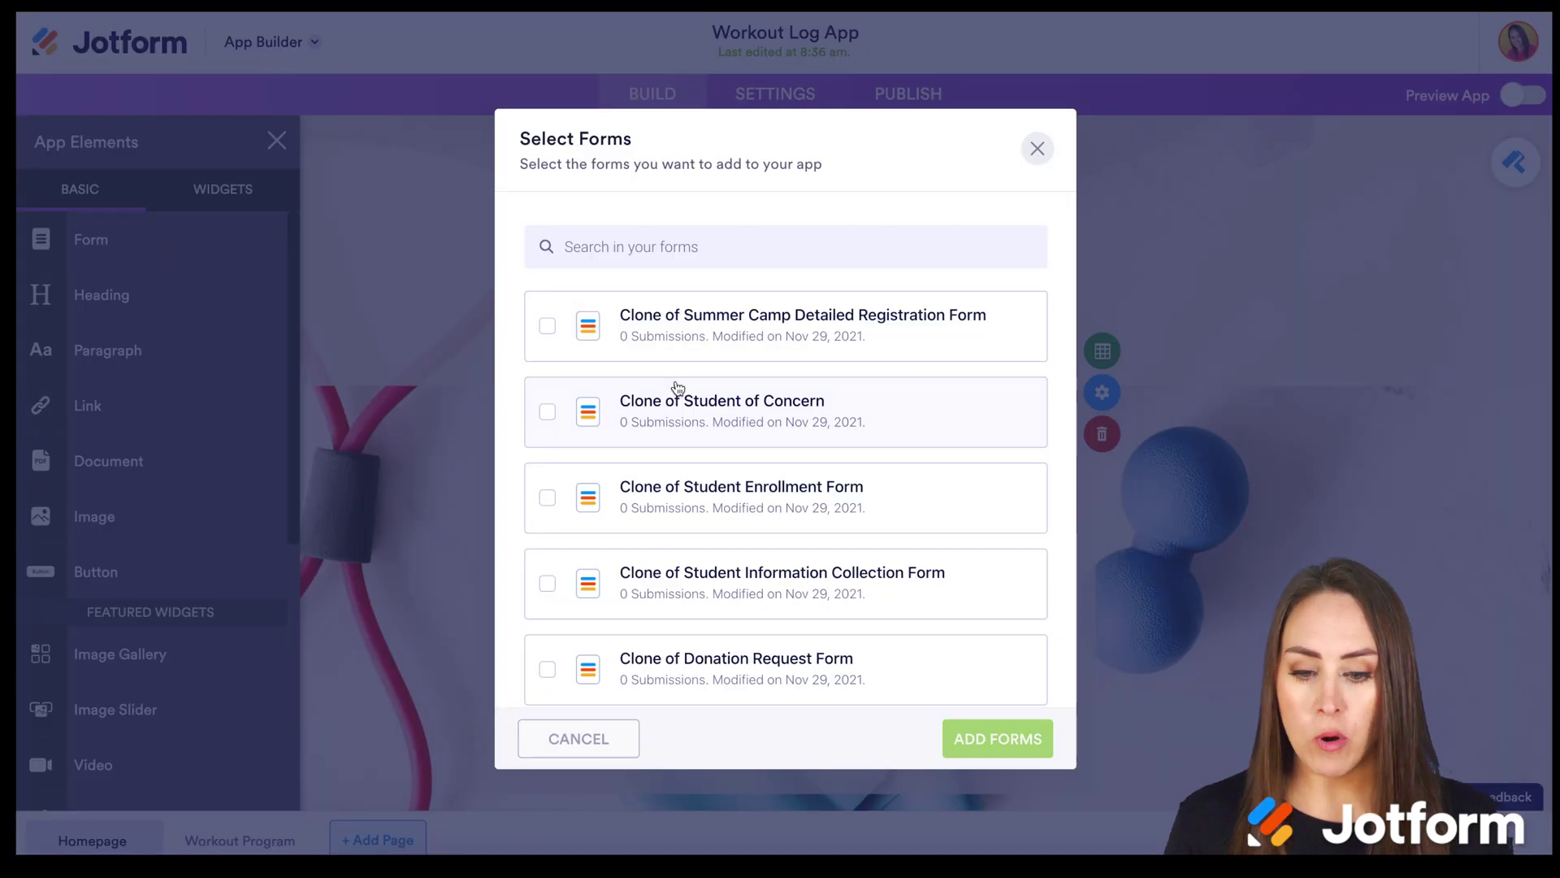
scroll(703, 481, "down", 3)
scroll(703, 482, "down", 6)
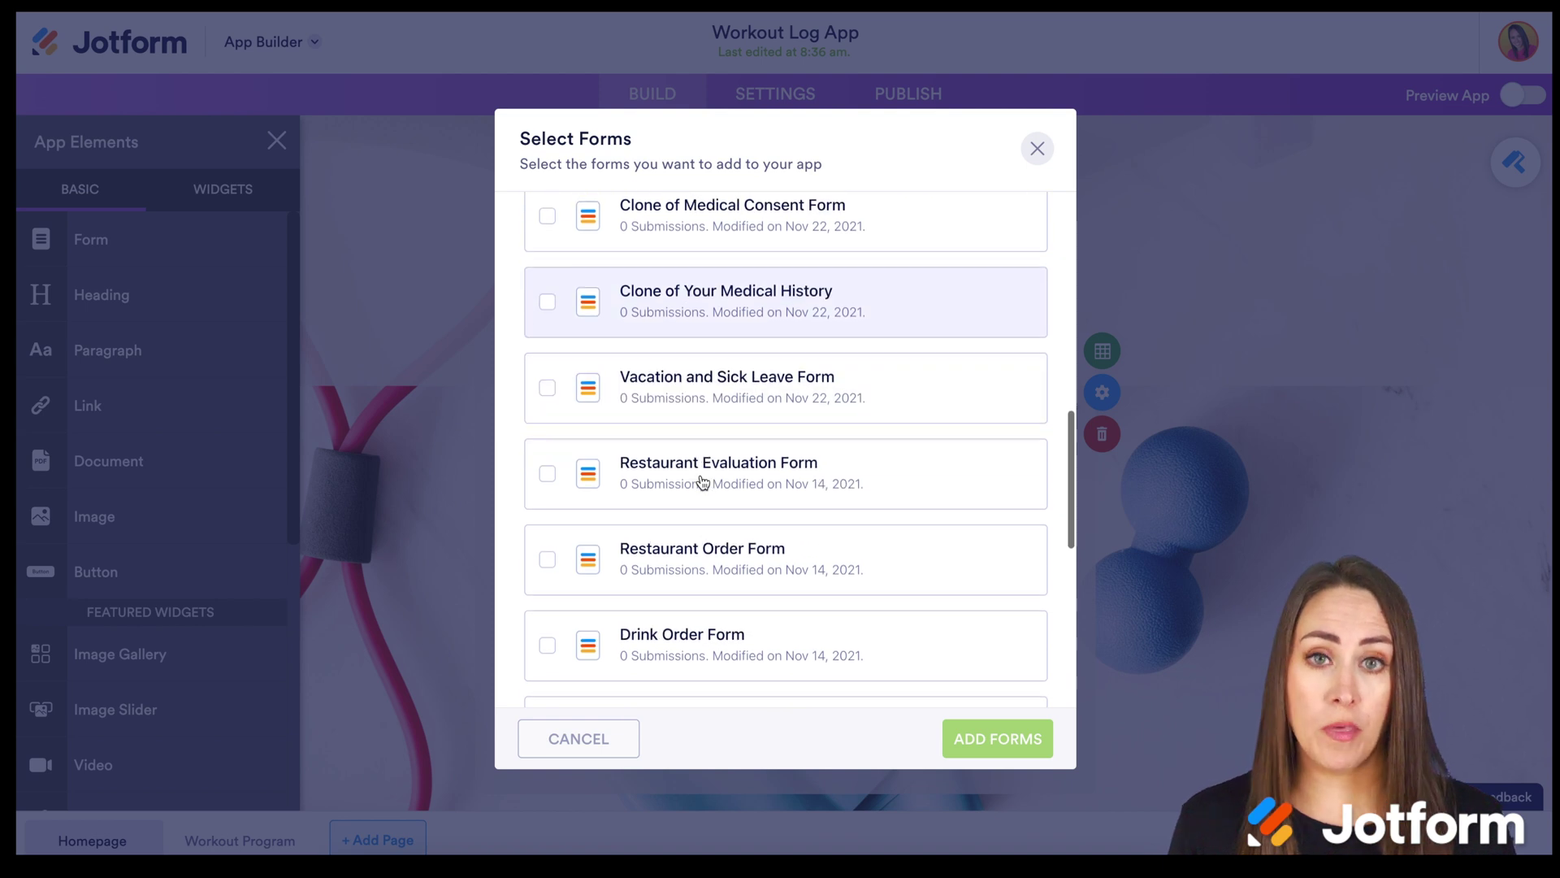
left_click(1037, 150)
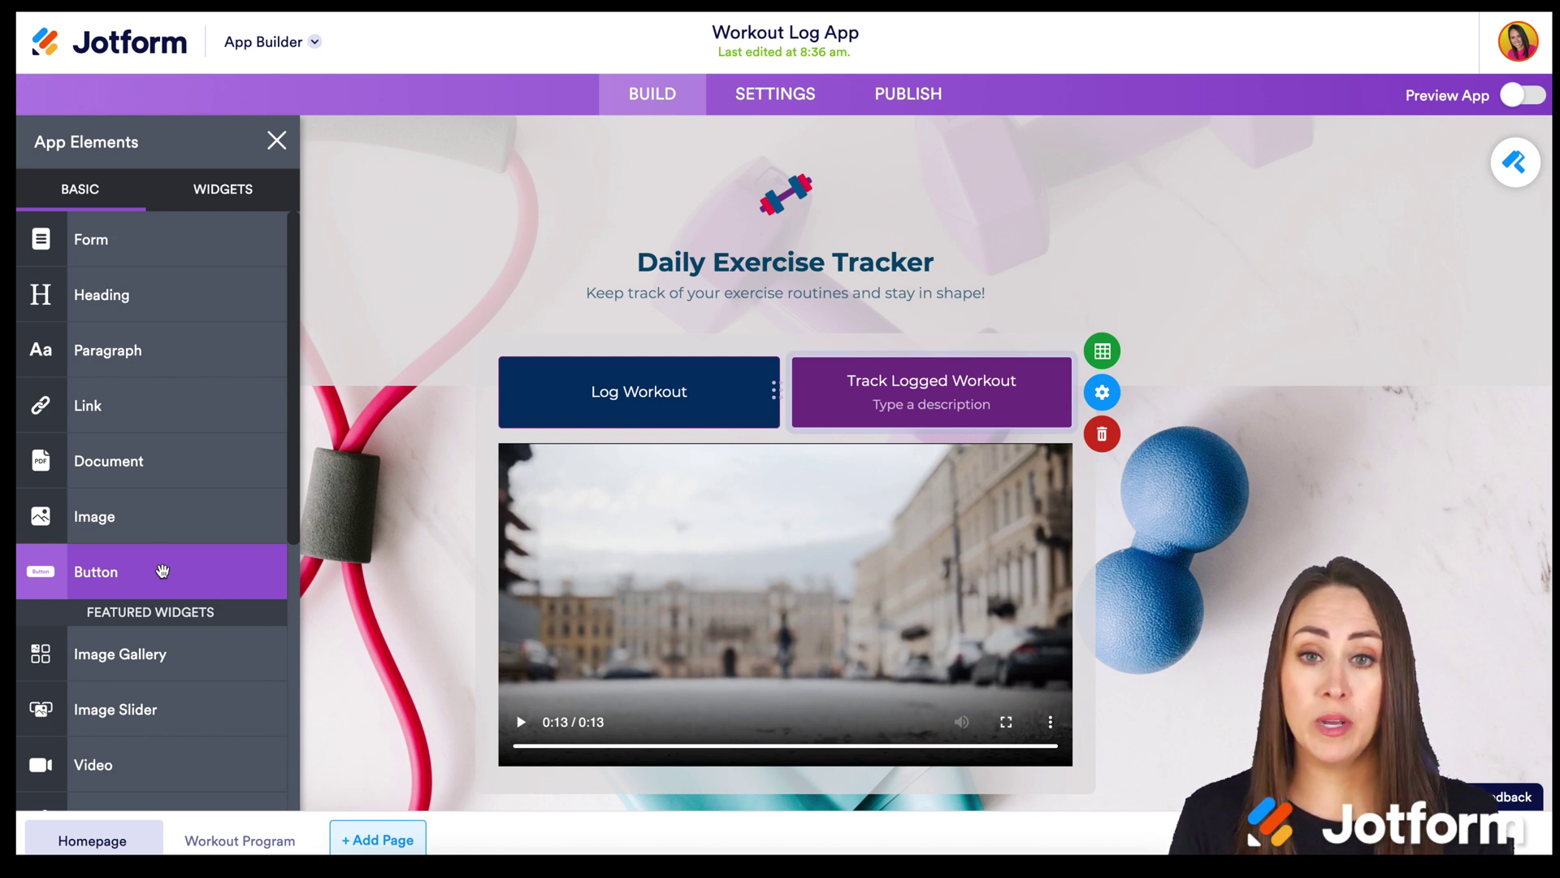
Look through the remaining basic app elements, including the featured widgets, data elements and page elements.
scroll(162, 571, "down", 3)
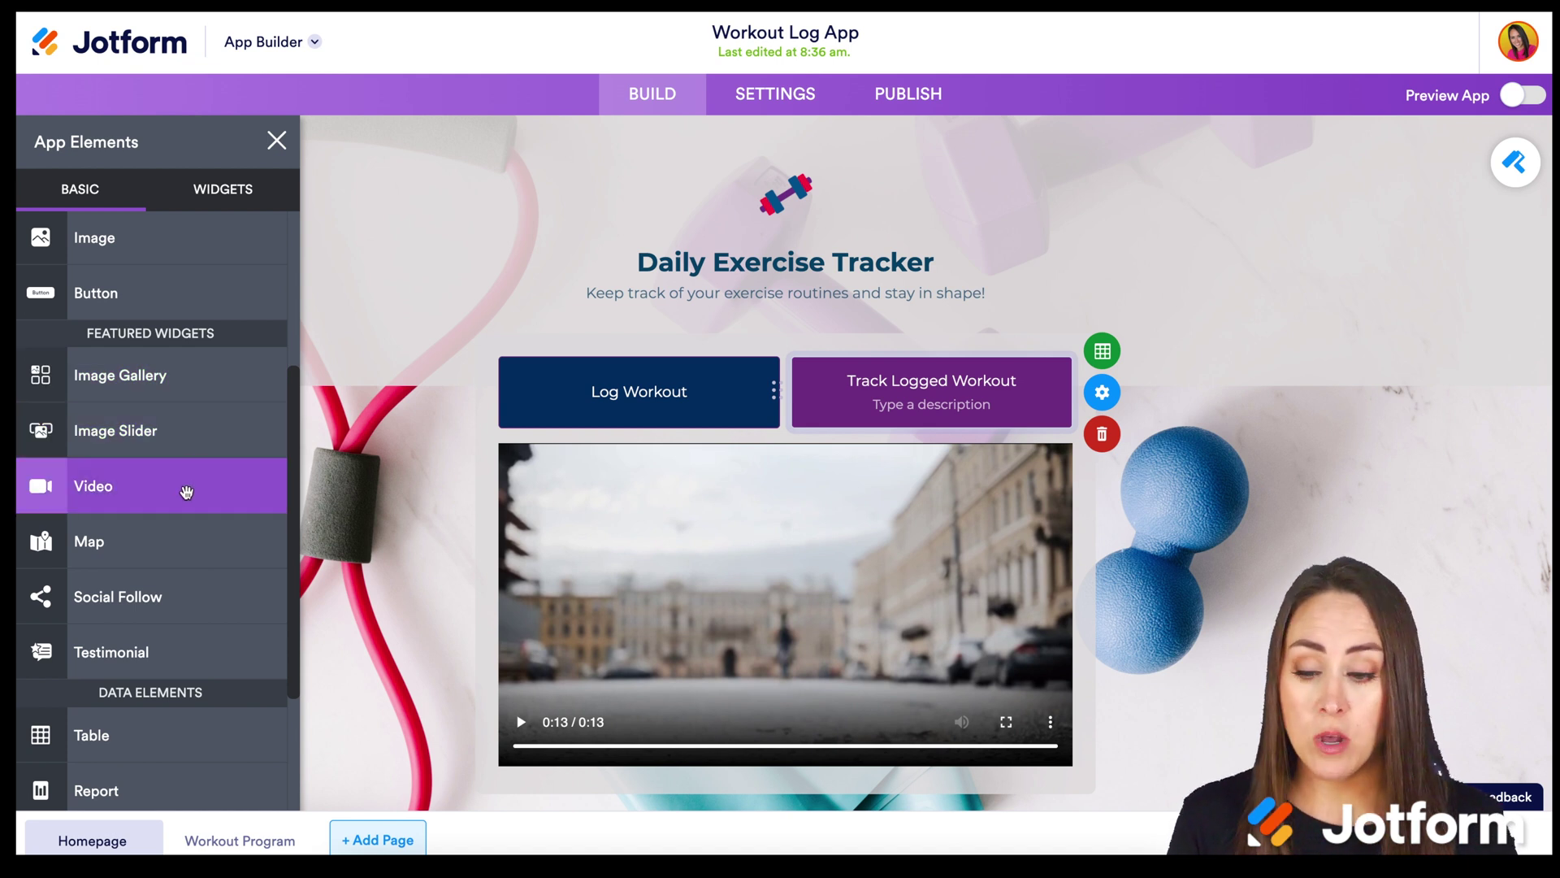
scroll(226, 532, "down", 1)
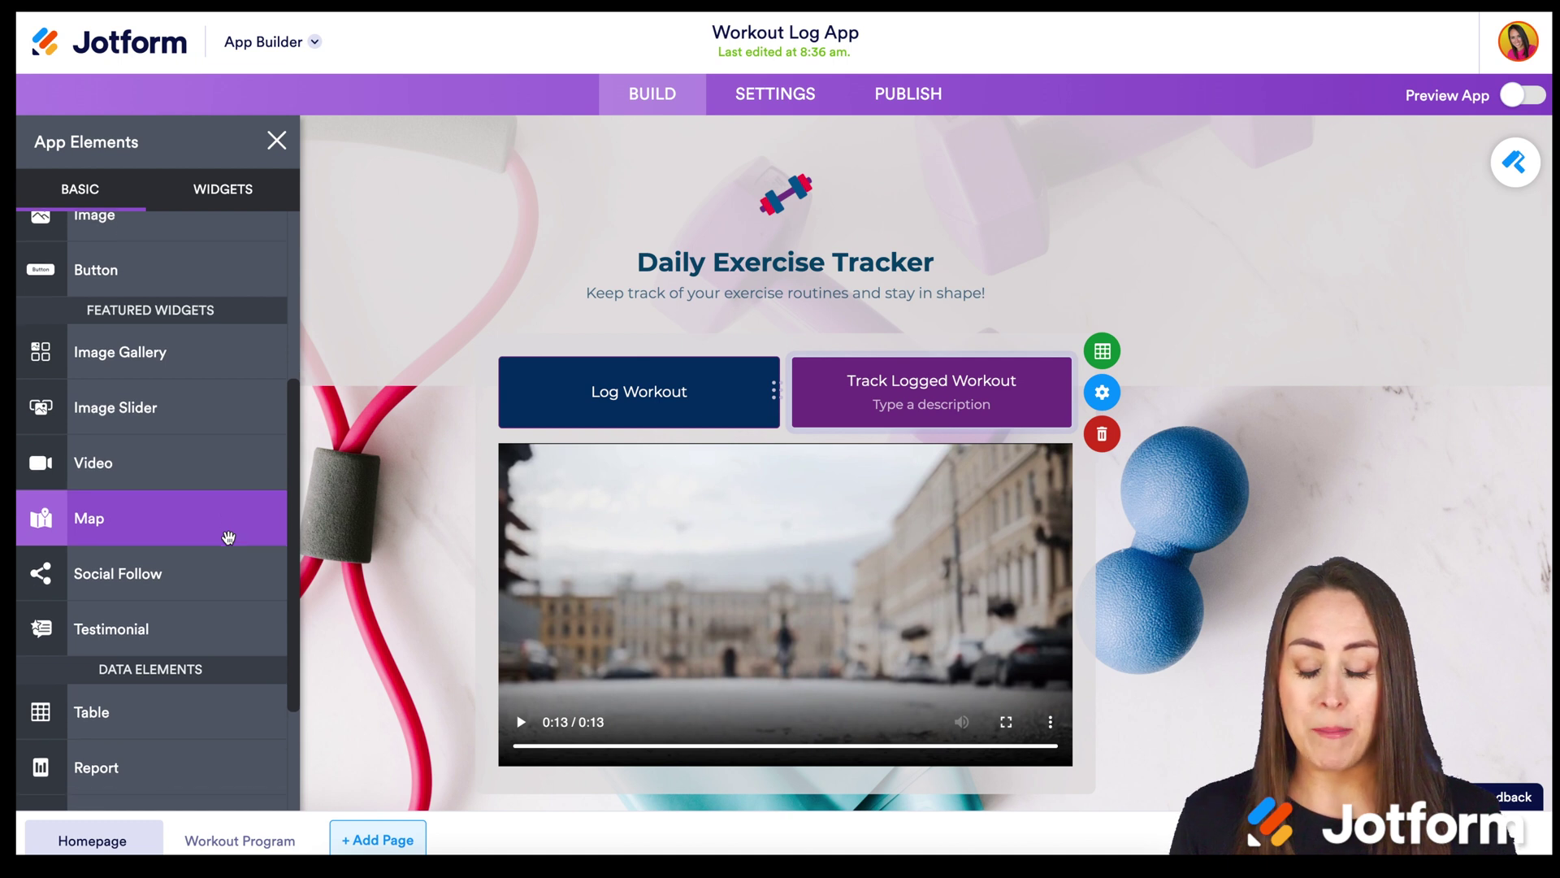
scroll(229, 537, "down", 3)
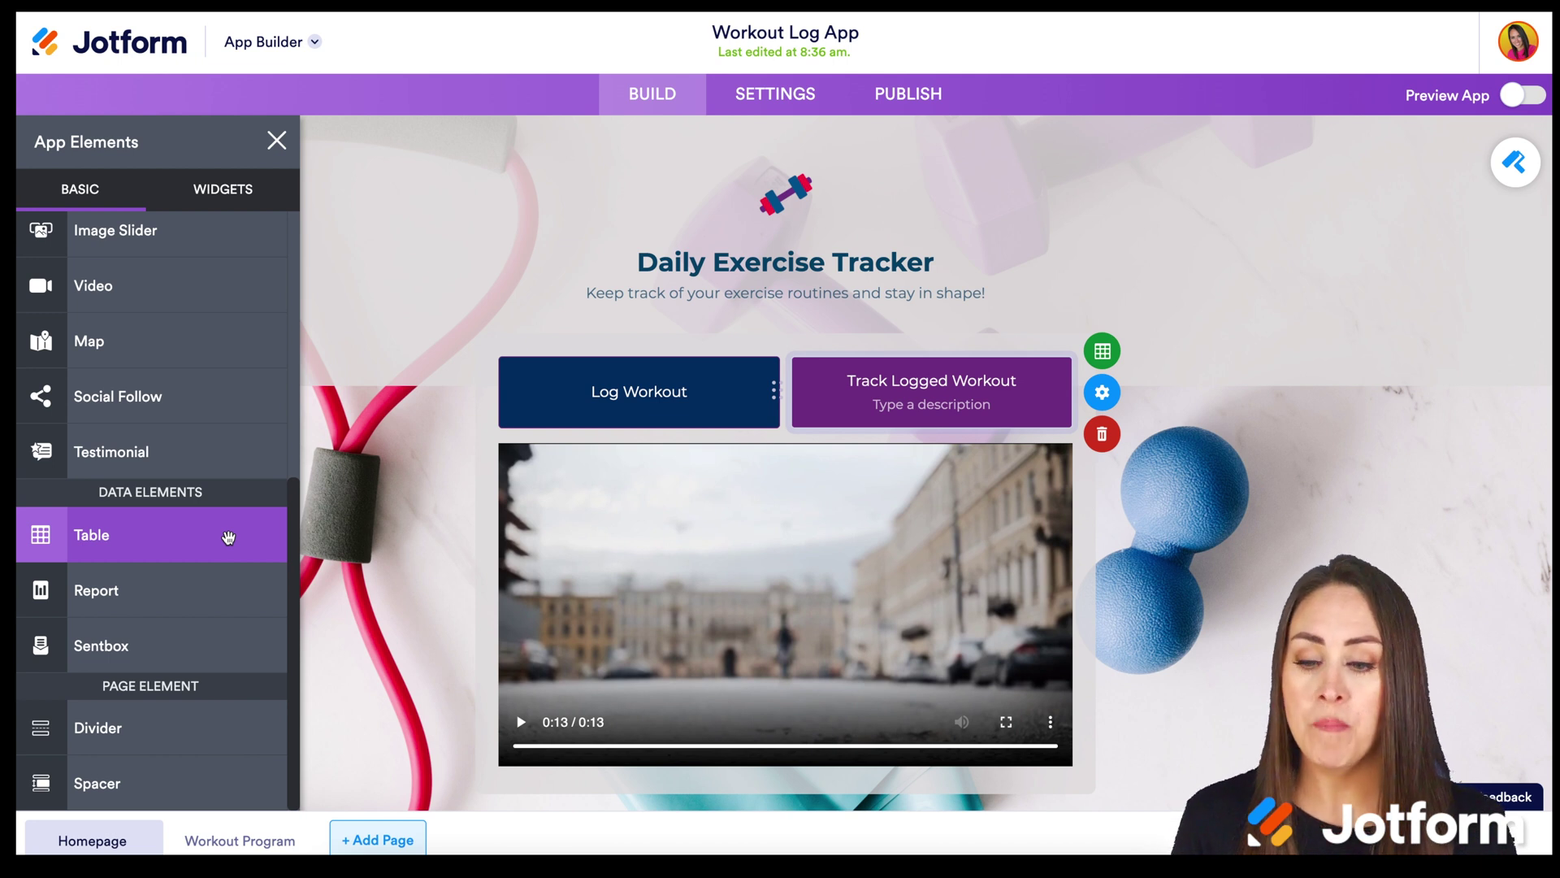
Look over the widgets available for the app and return to the start of the basic elements.
left_click(237, 199)
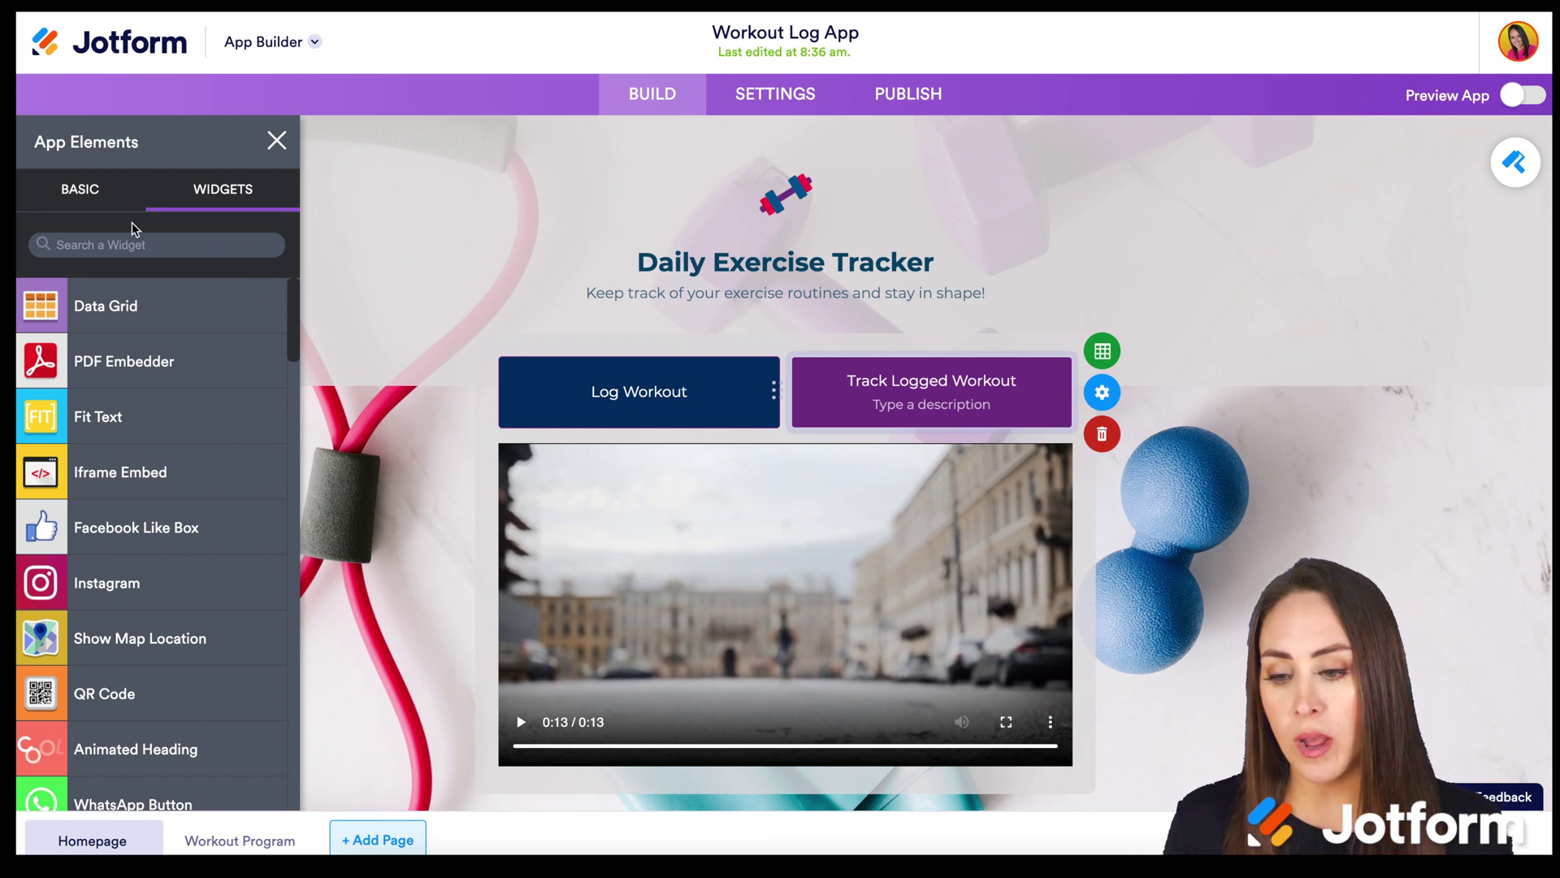
left_click(95, 197)
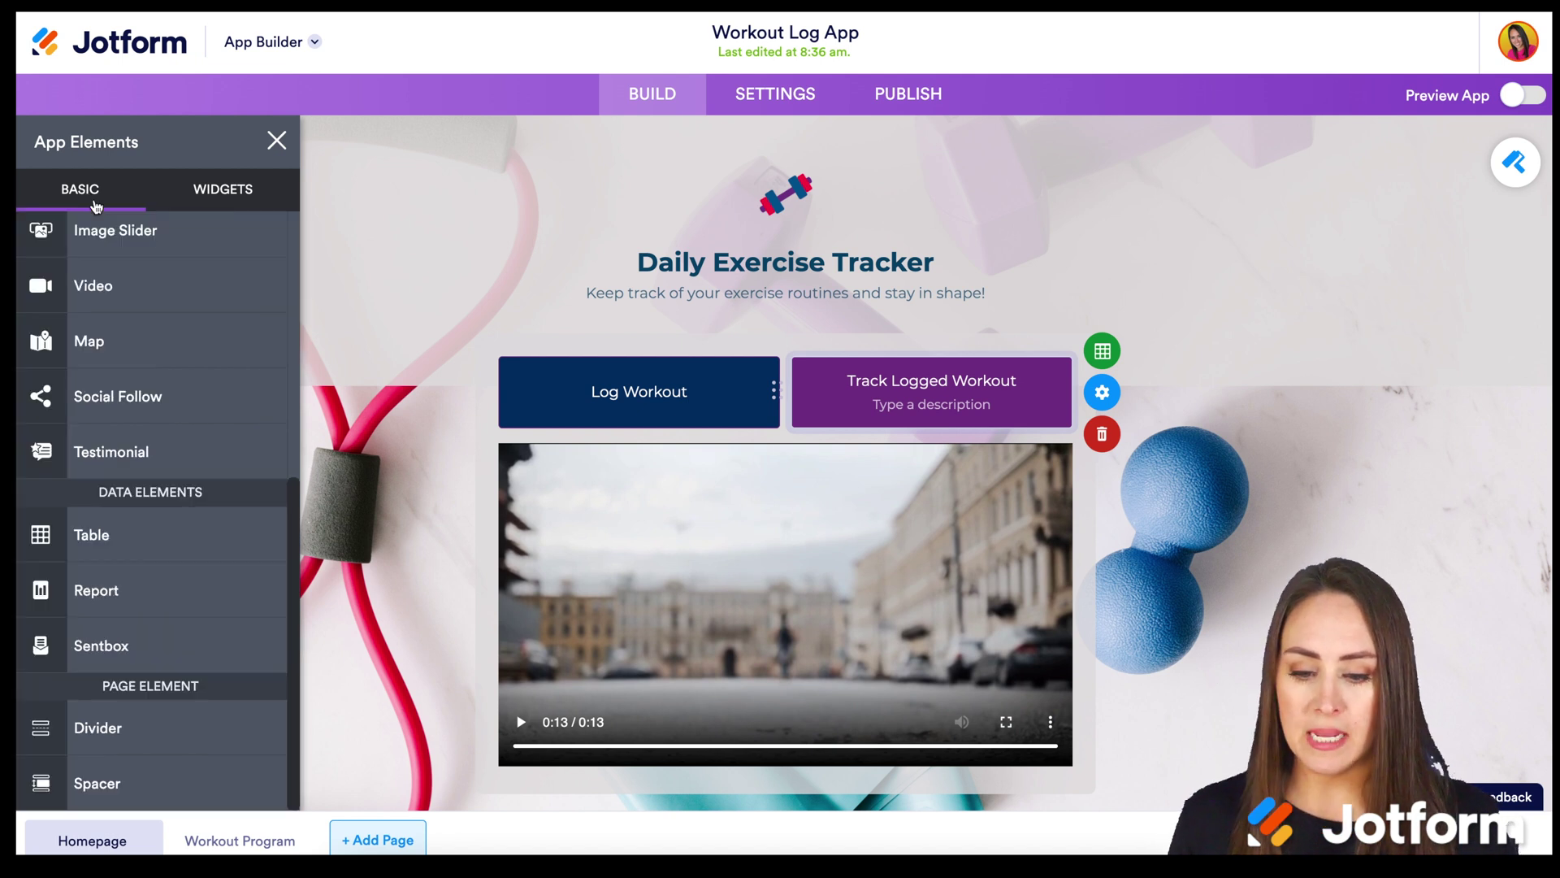
scroll(223, 354, "up", 6)
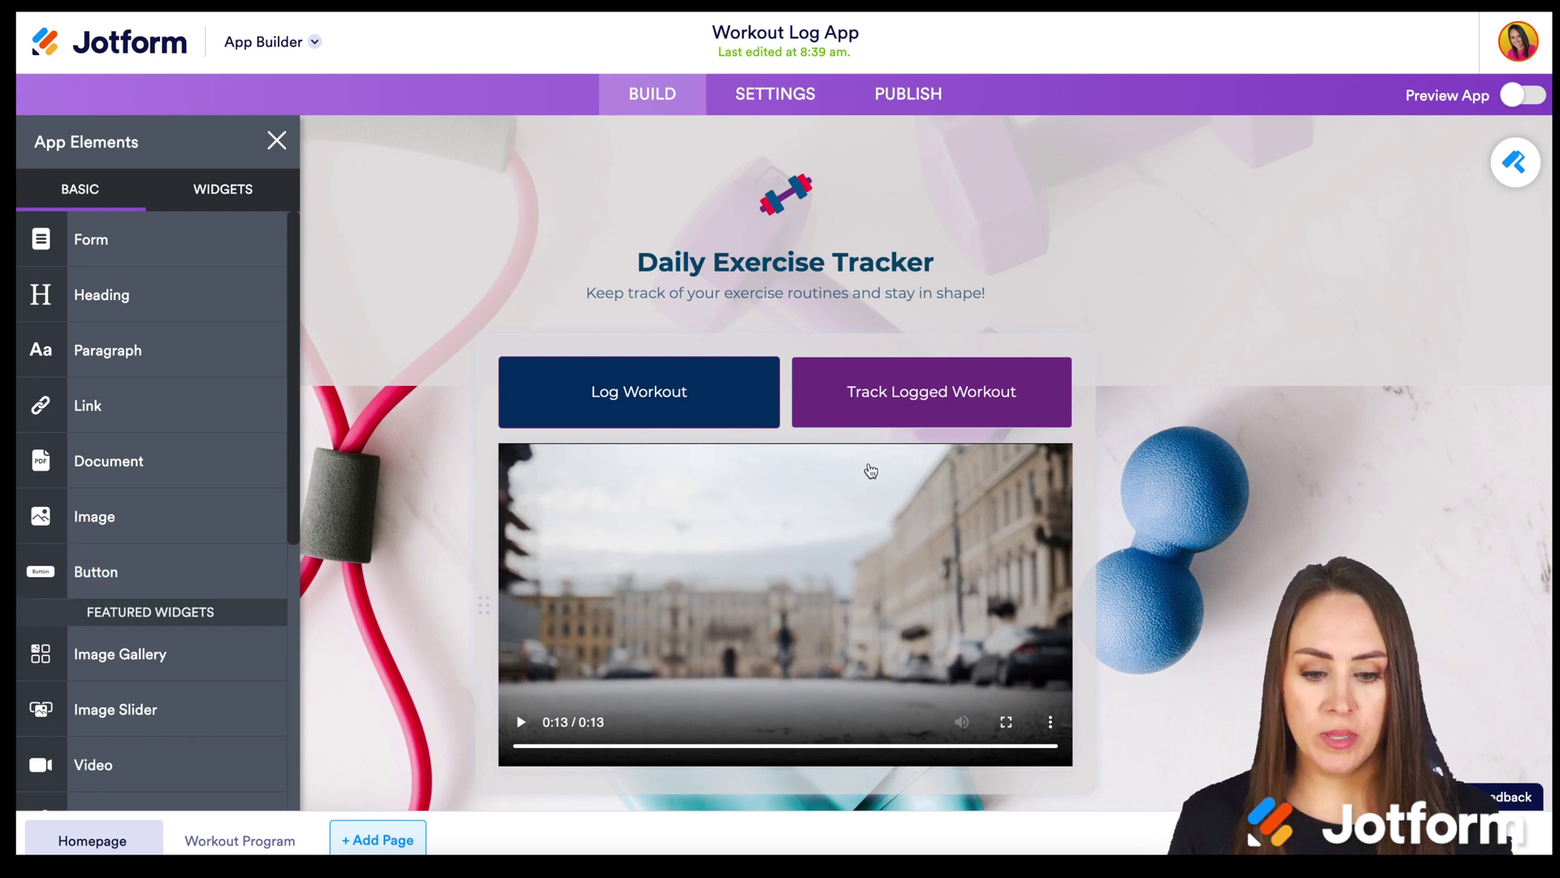
left_click(864, 388)
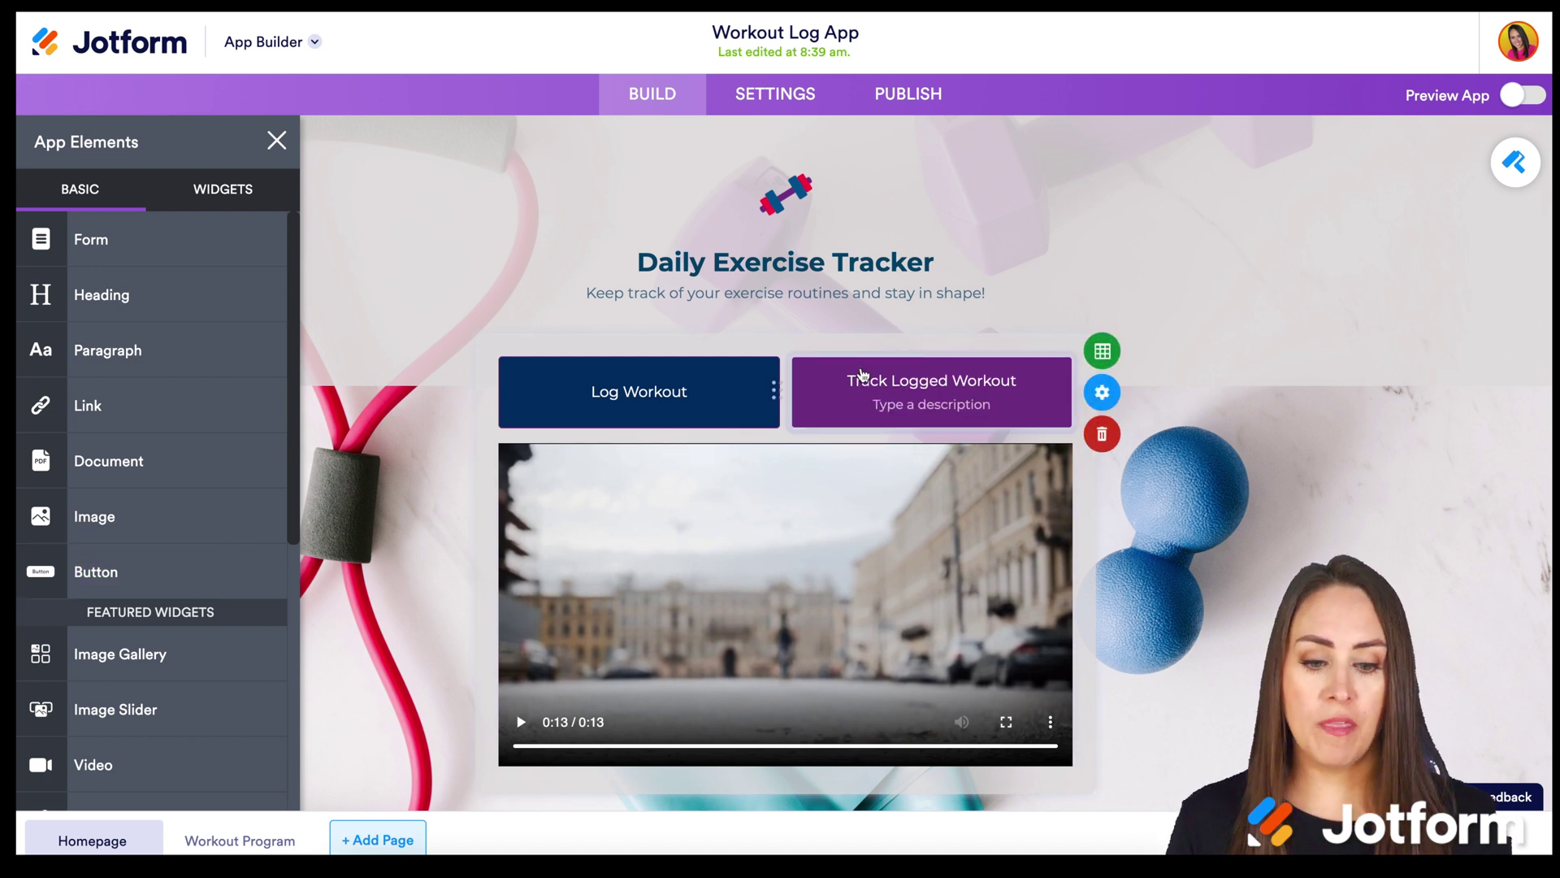
left_click(113, 579)
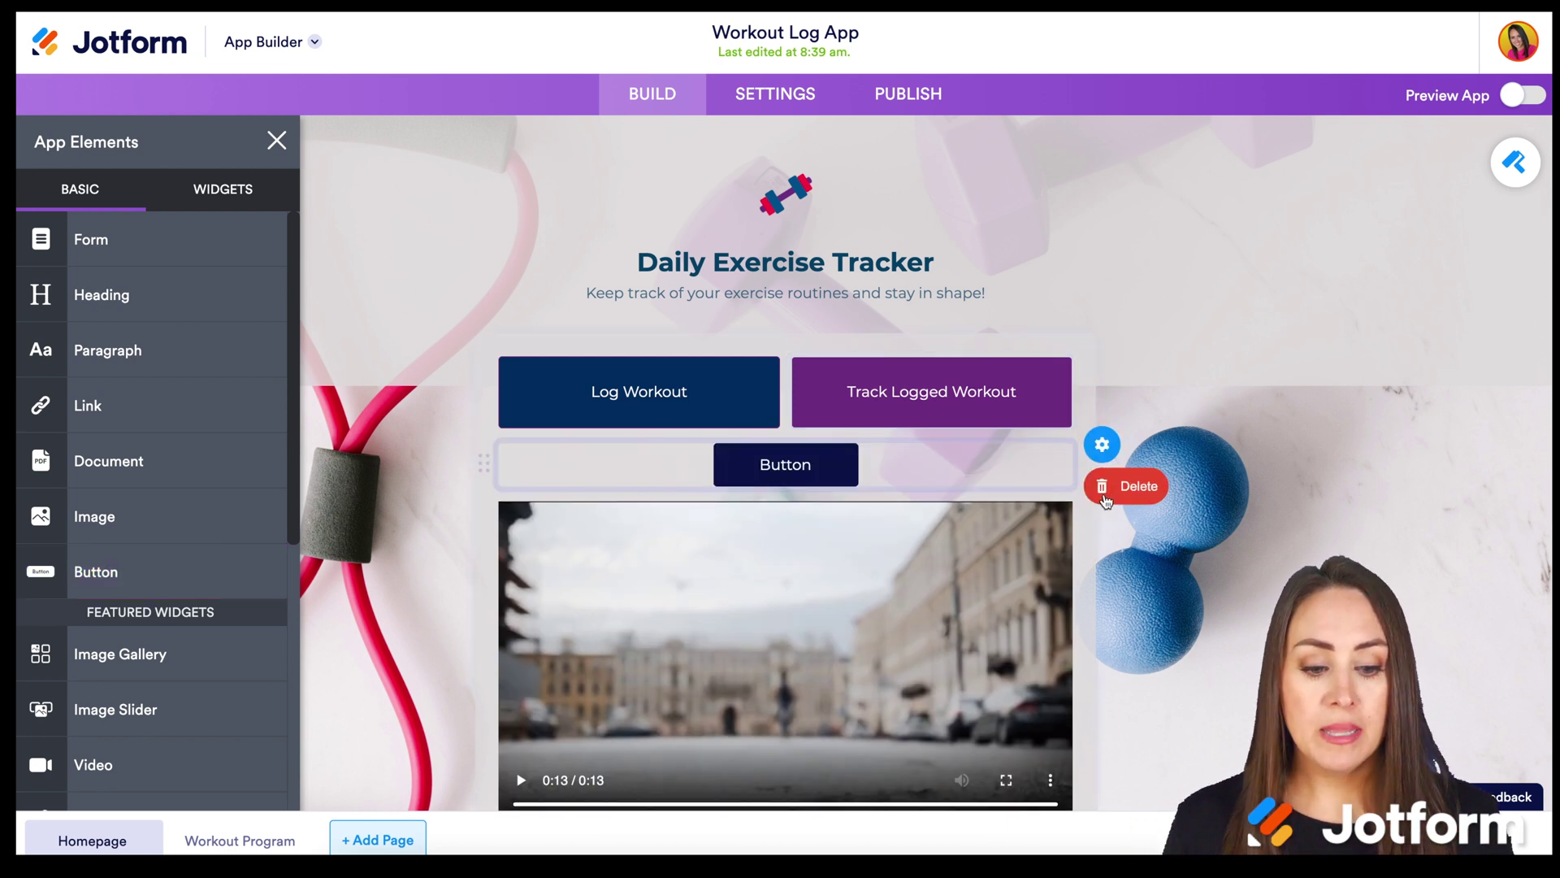
key("Delete")
Add a button above the Log Workout and Track Logged Workout elements and set its text to "Workout Program".
left_click_drag(139, 575, 814, 382)
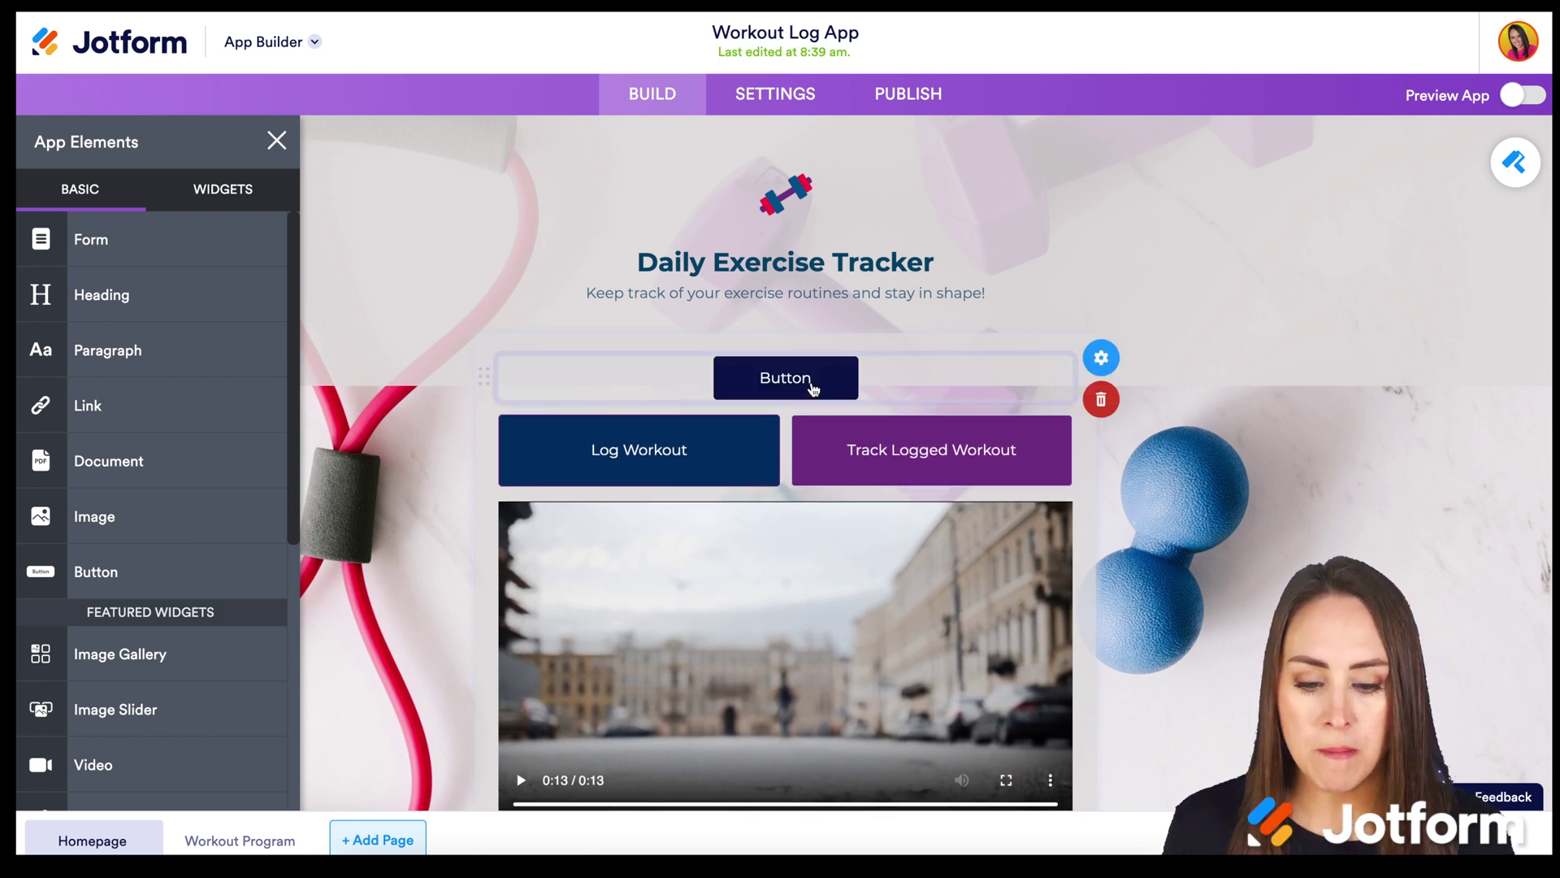
left_click(1104, 363)
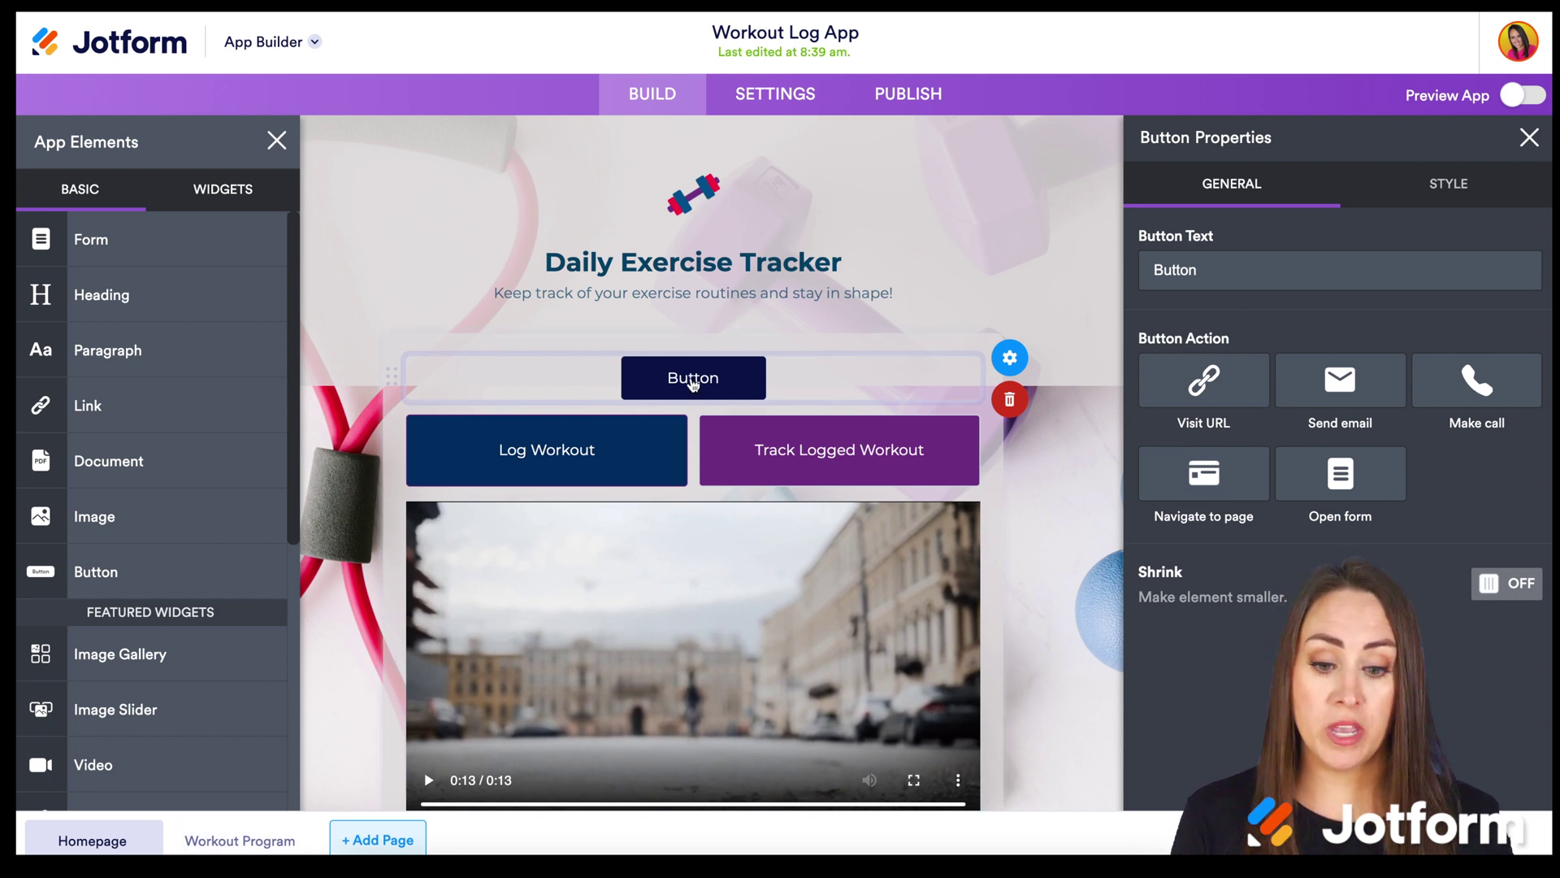
double_click(1179, 266)
type("Workout Program")
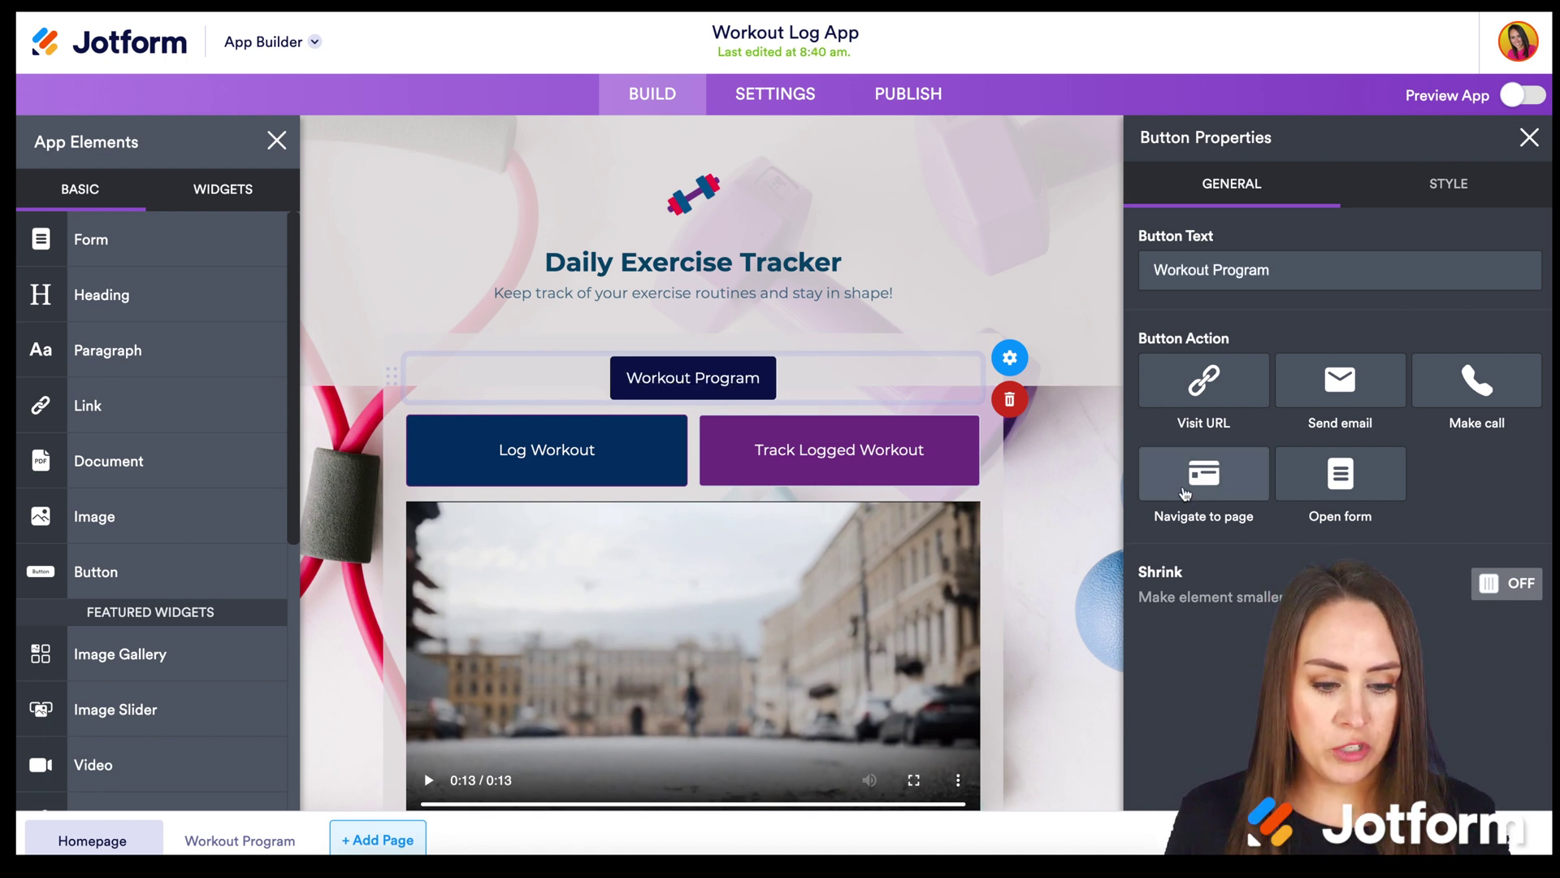
Make the new button navigate to the Workout Program page and close its properties.
left_click(1185, 493)
left_click(1198, 605)
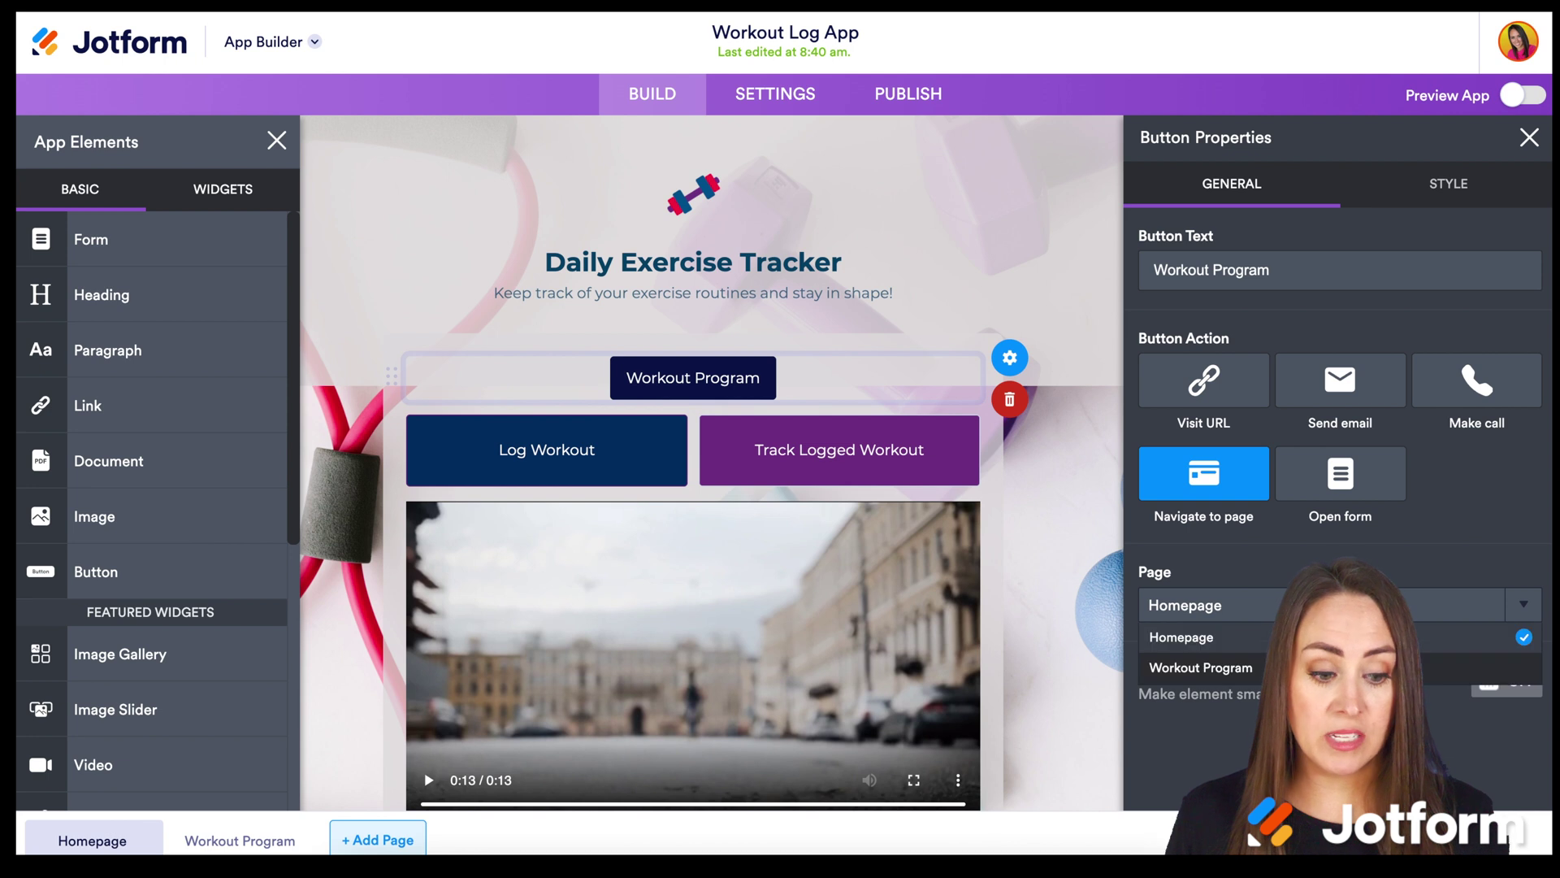
left_click(1214, 668)
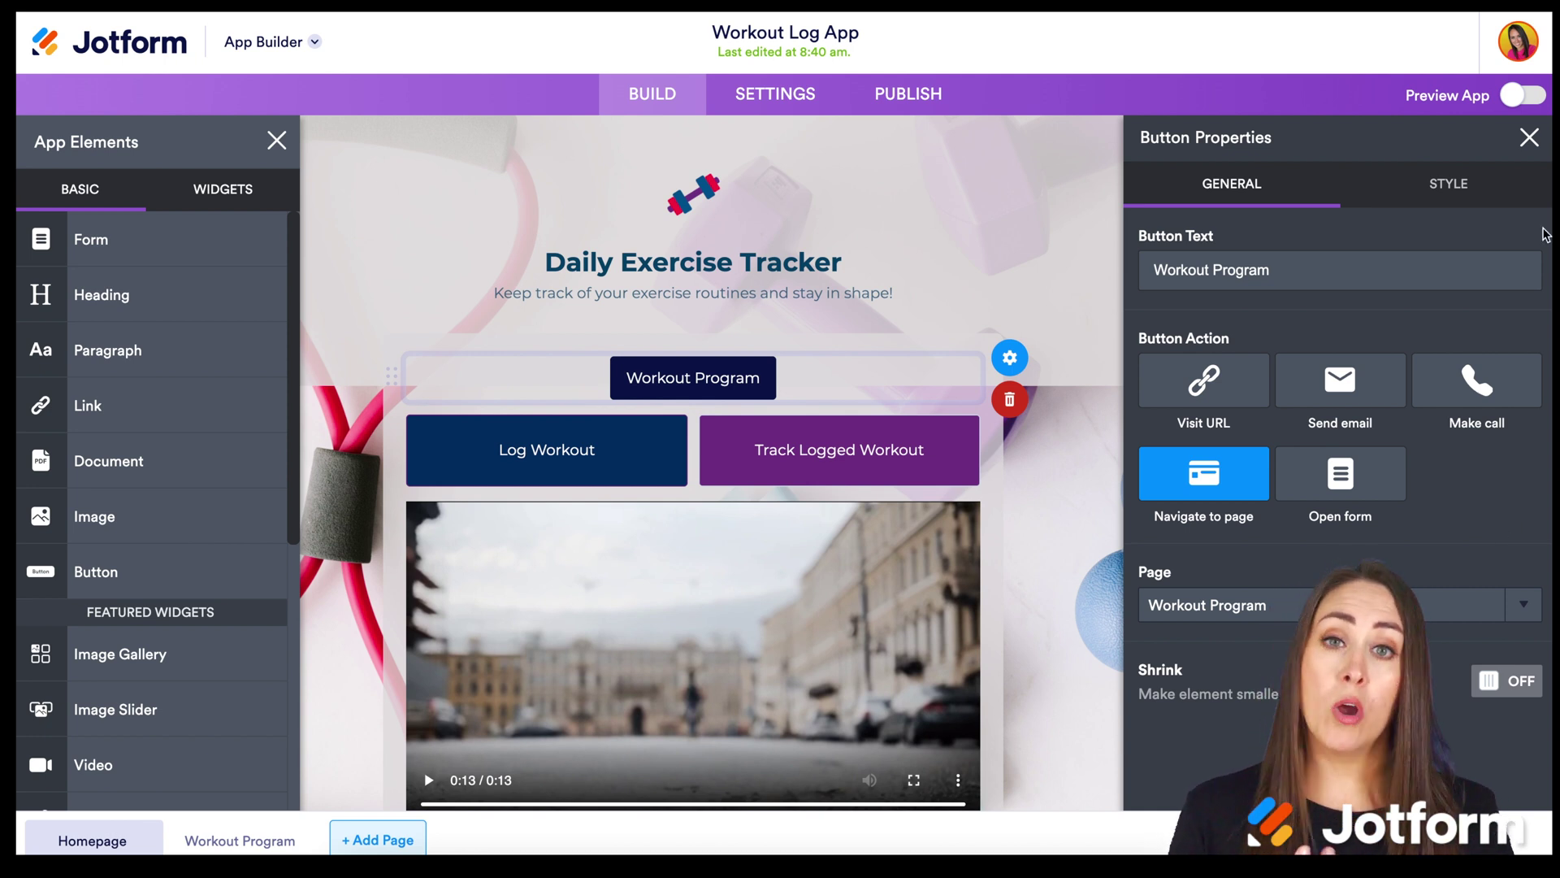
left_click(1529, 138)
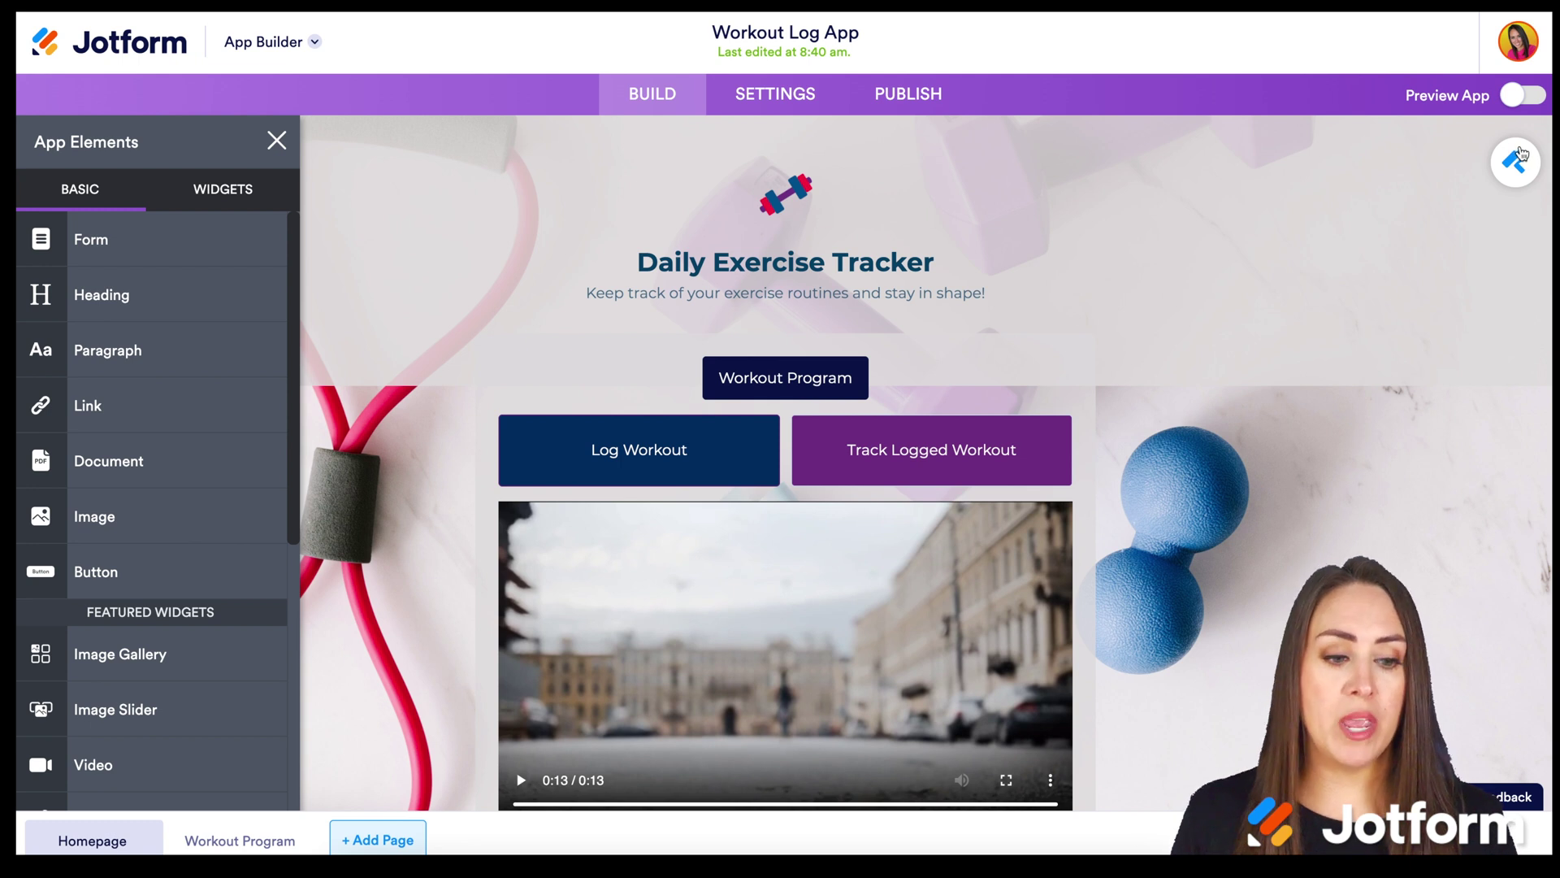
Examine the App Designer's color scheme, background and font options and browse the available app layouts.
left_click(1518, 159)
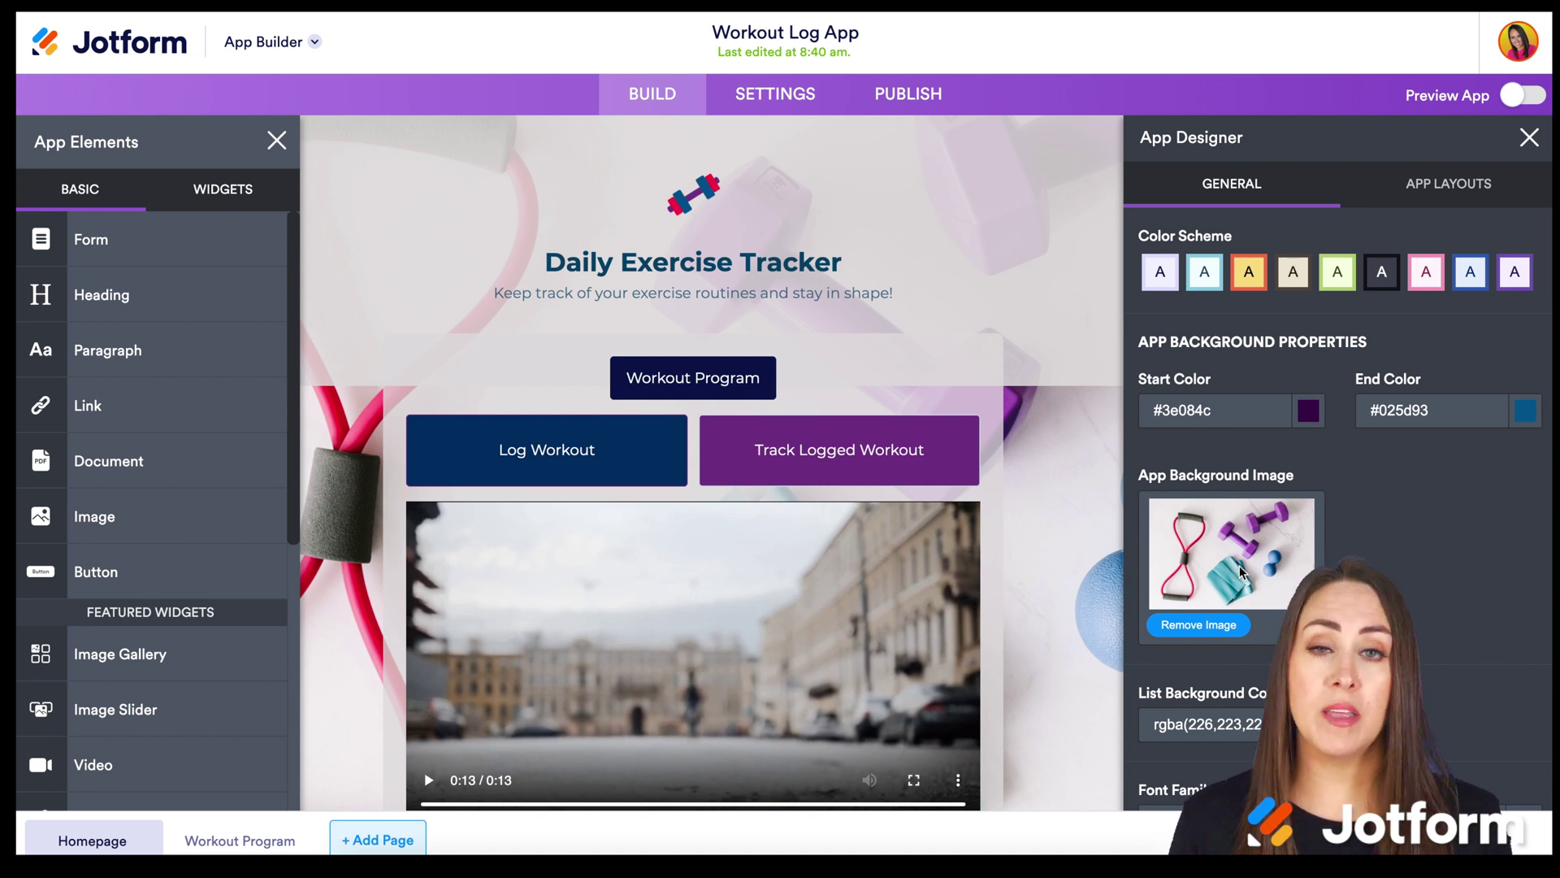
scroll(1470, 686, "down", 1)
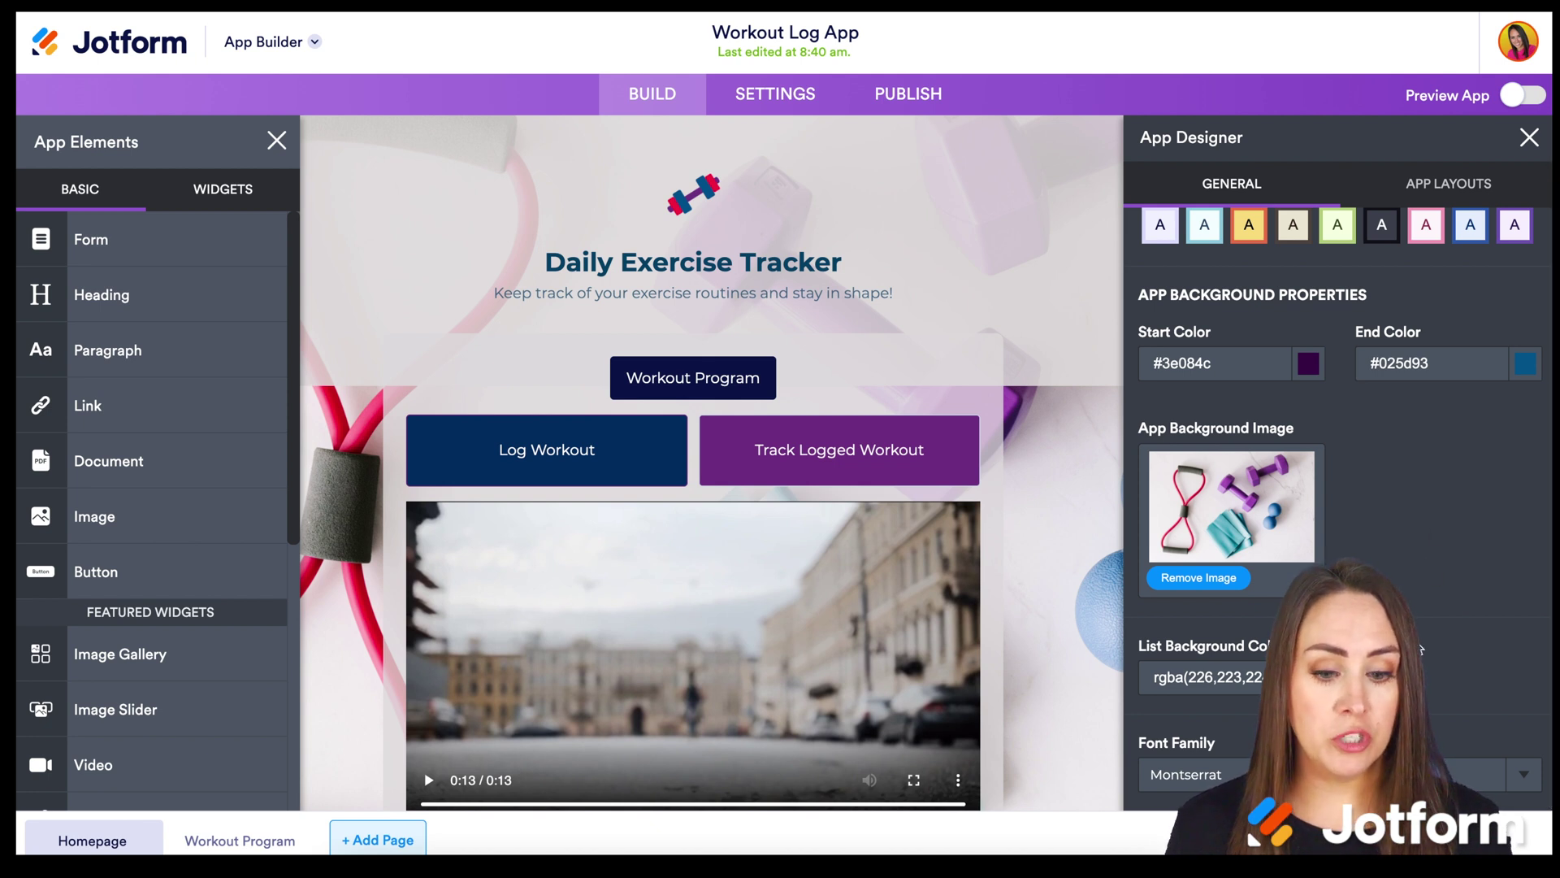
left_click(1454, 185)
mouse_move(1457, 260)
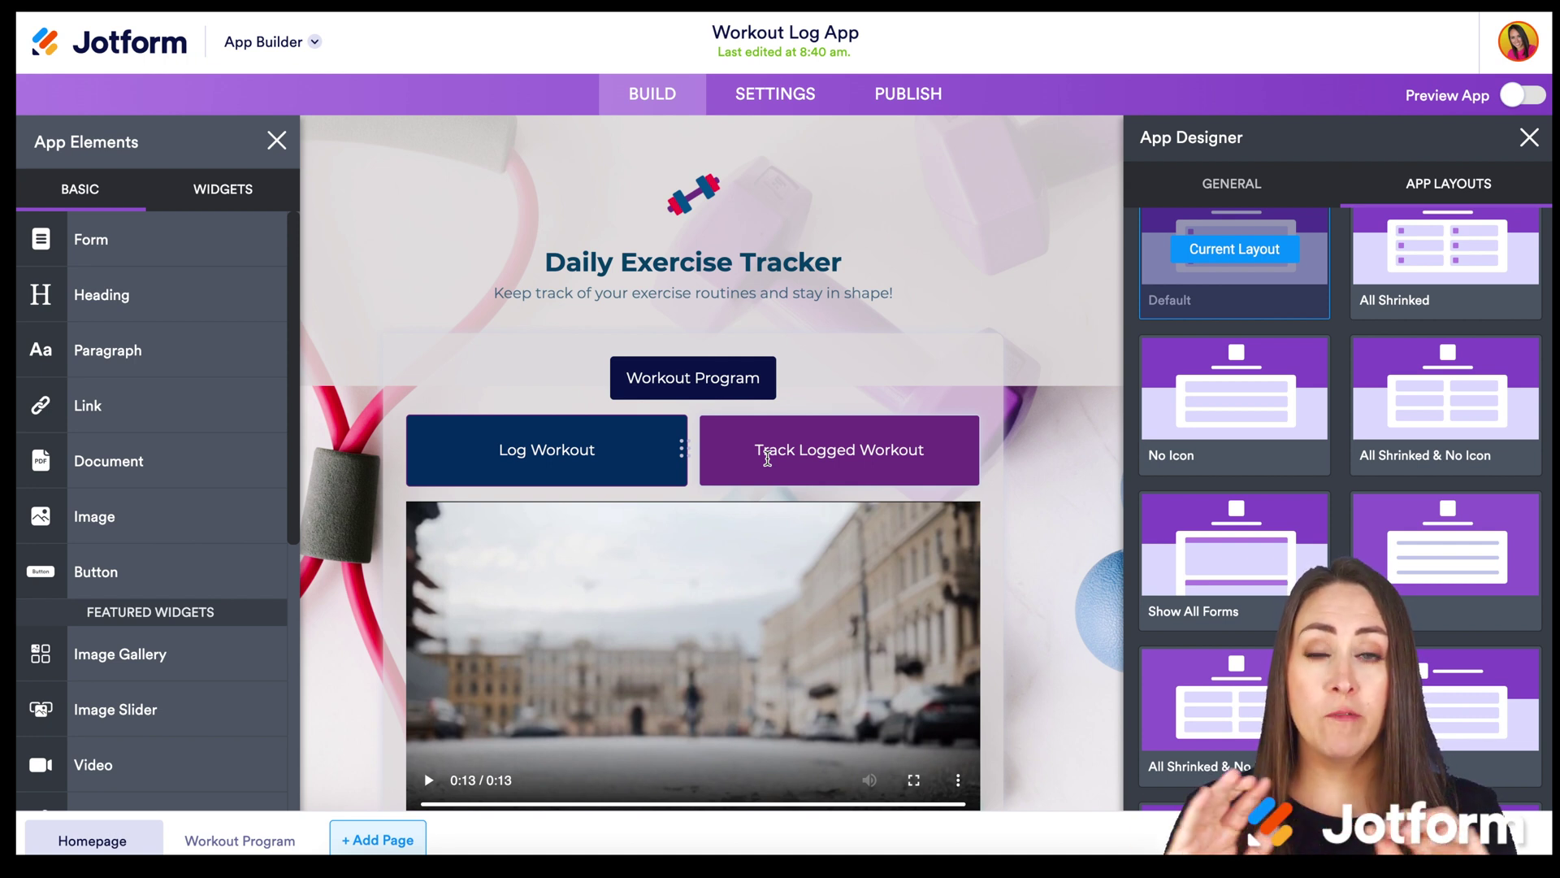
scroll(1235, 650, "down", 3)
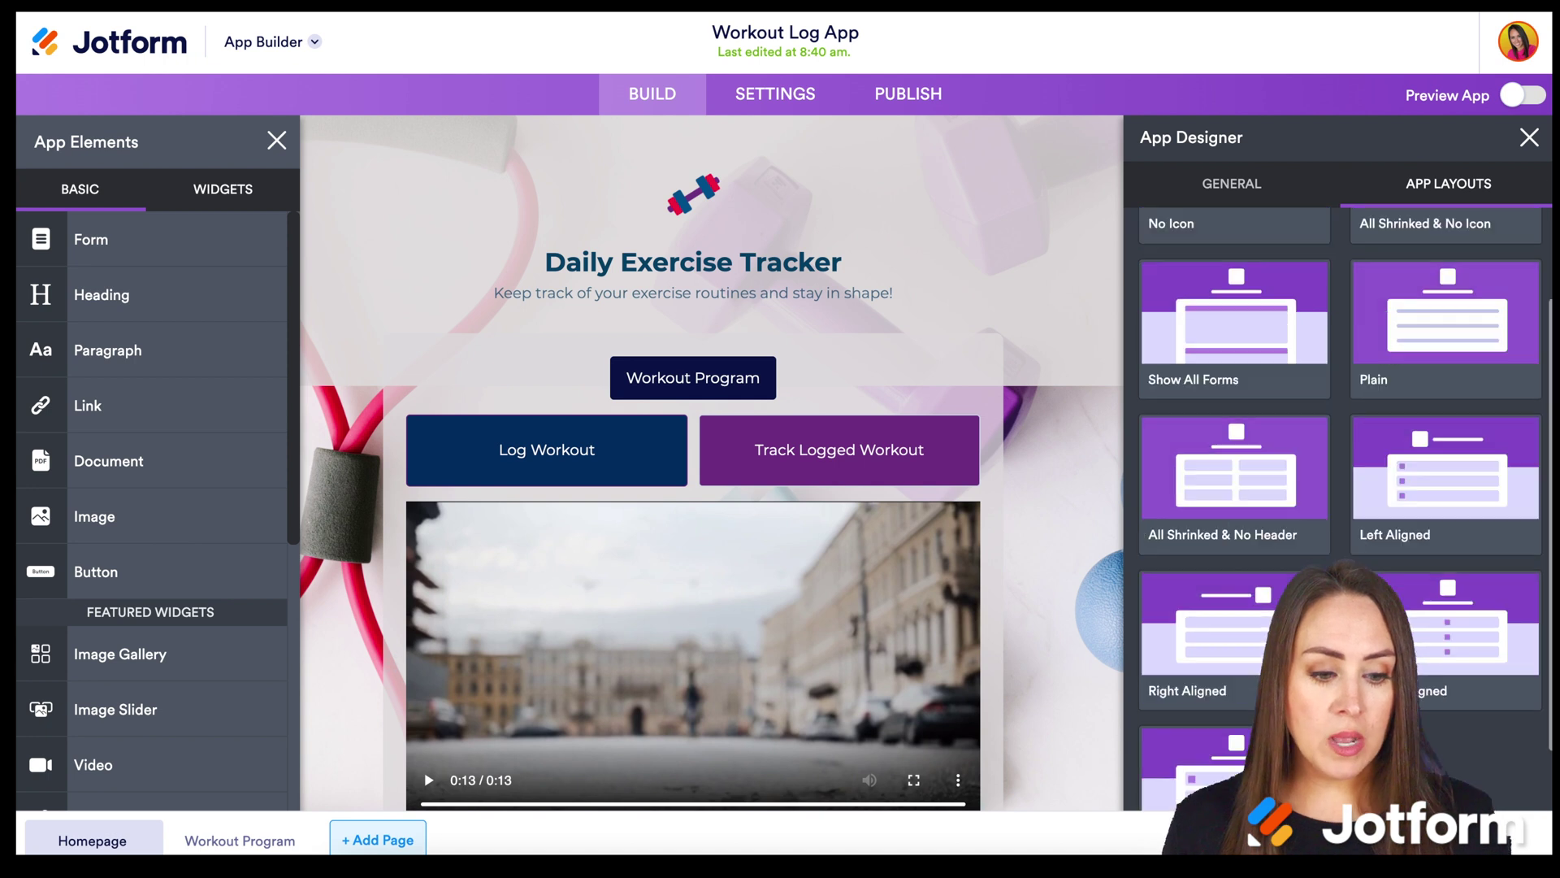
scroll(1341, 471, "down", 1)
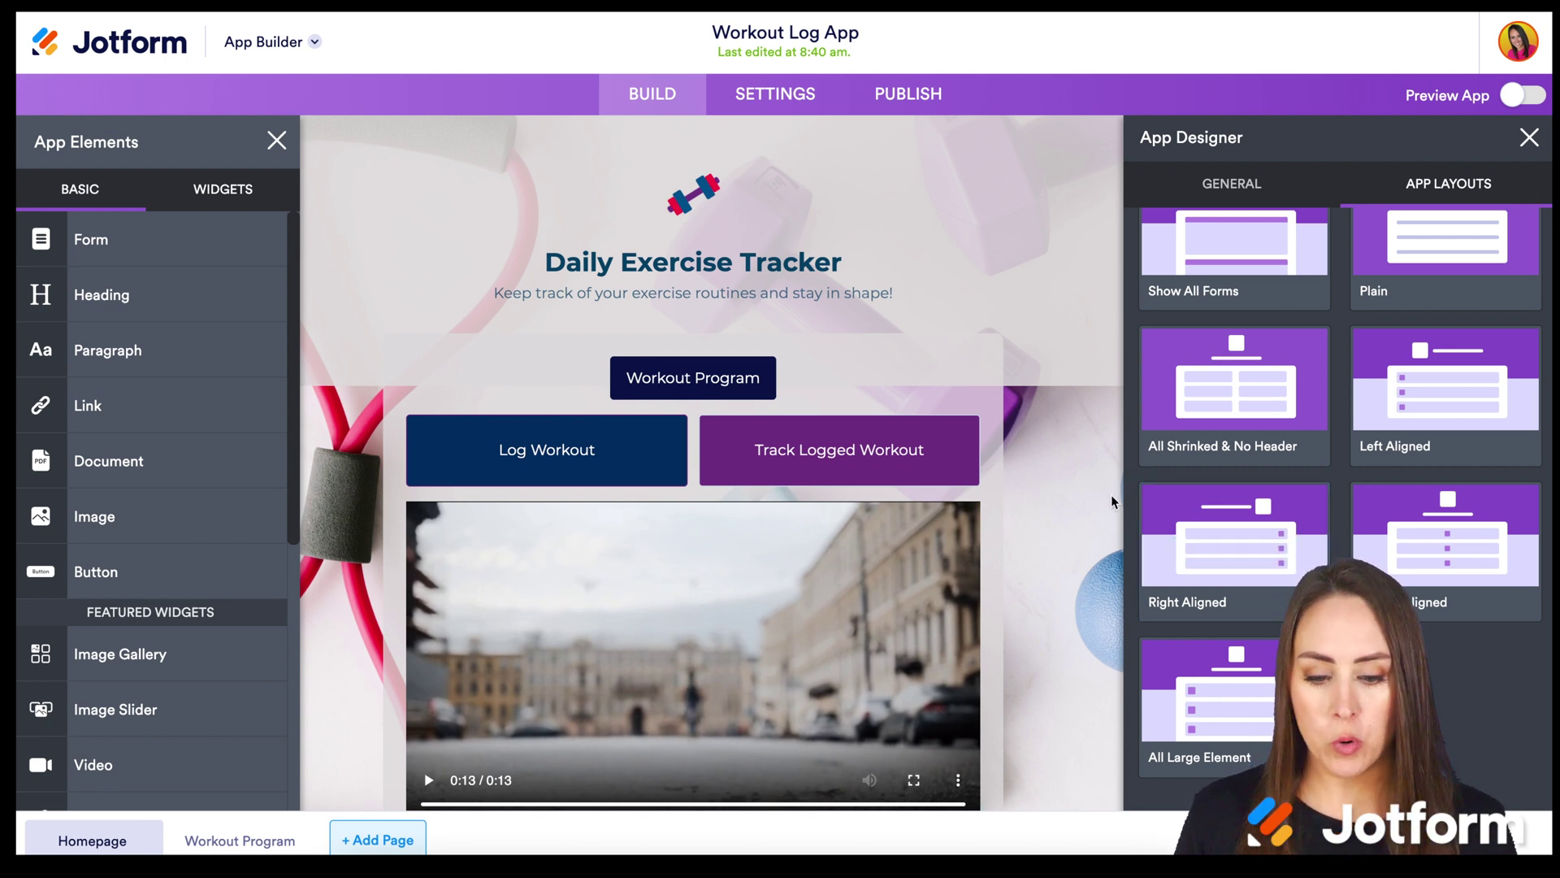
Open the app settings and examine the App Status options without changing the status.
left_click(788, 95)
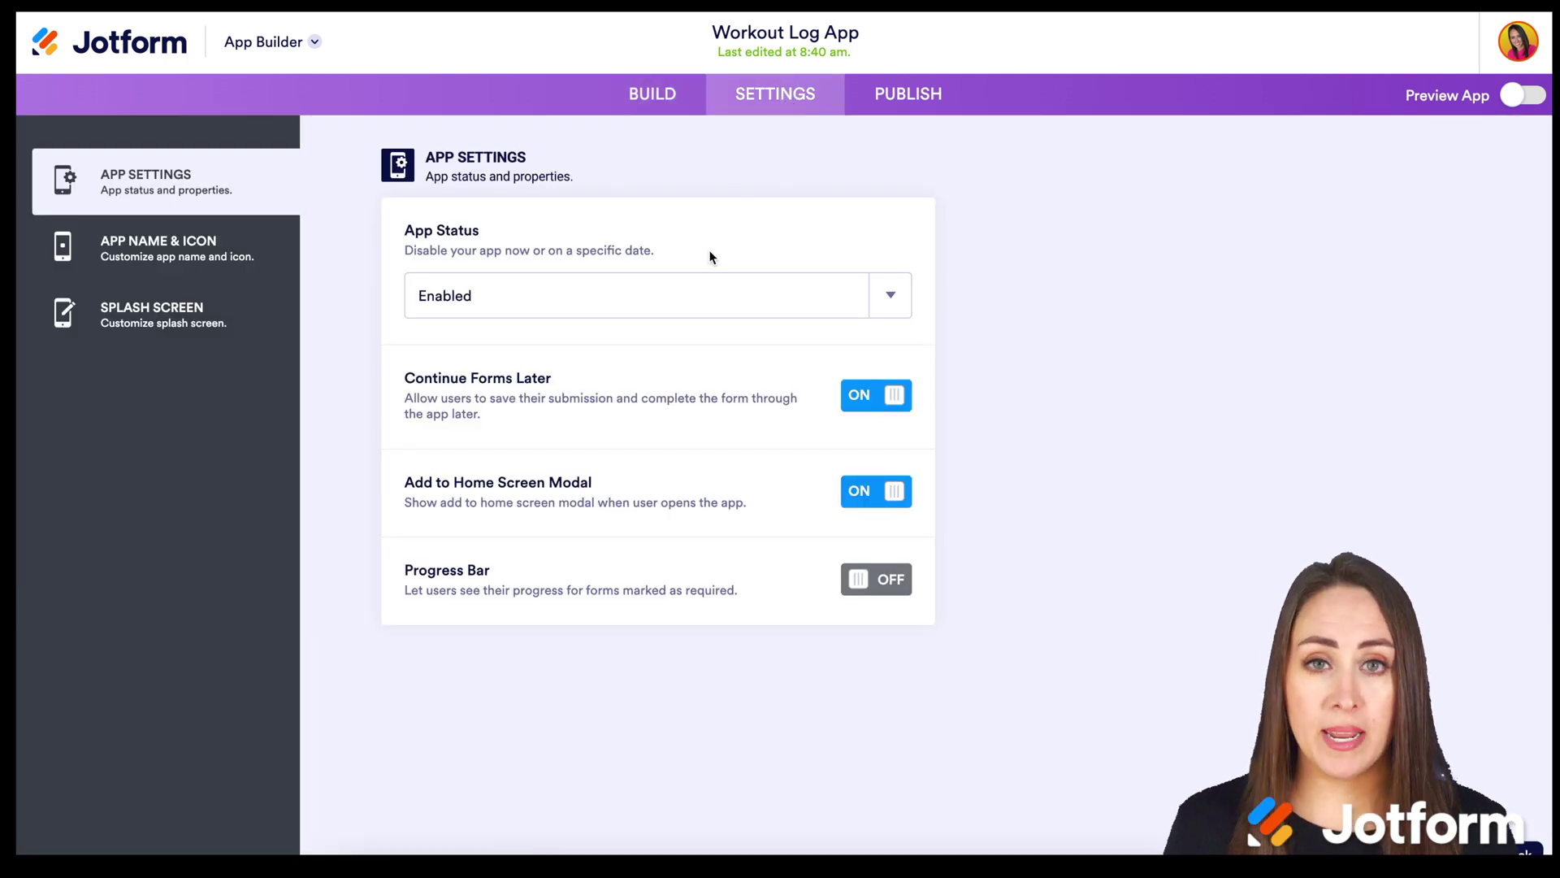
left_click(704, 304)
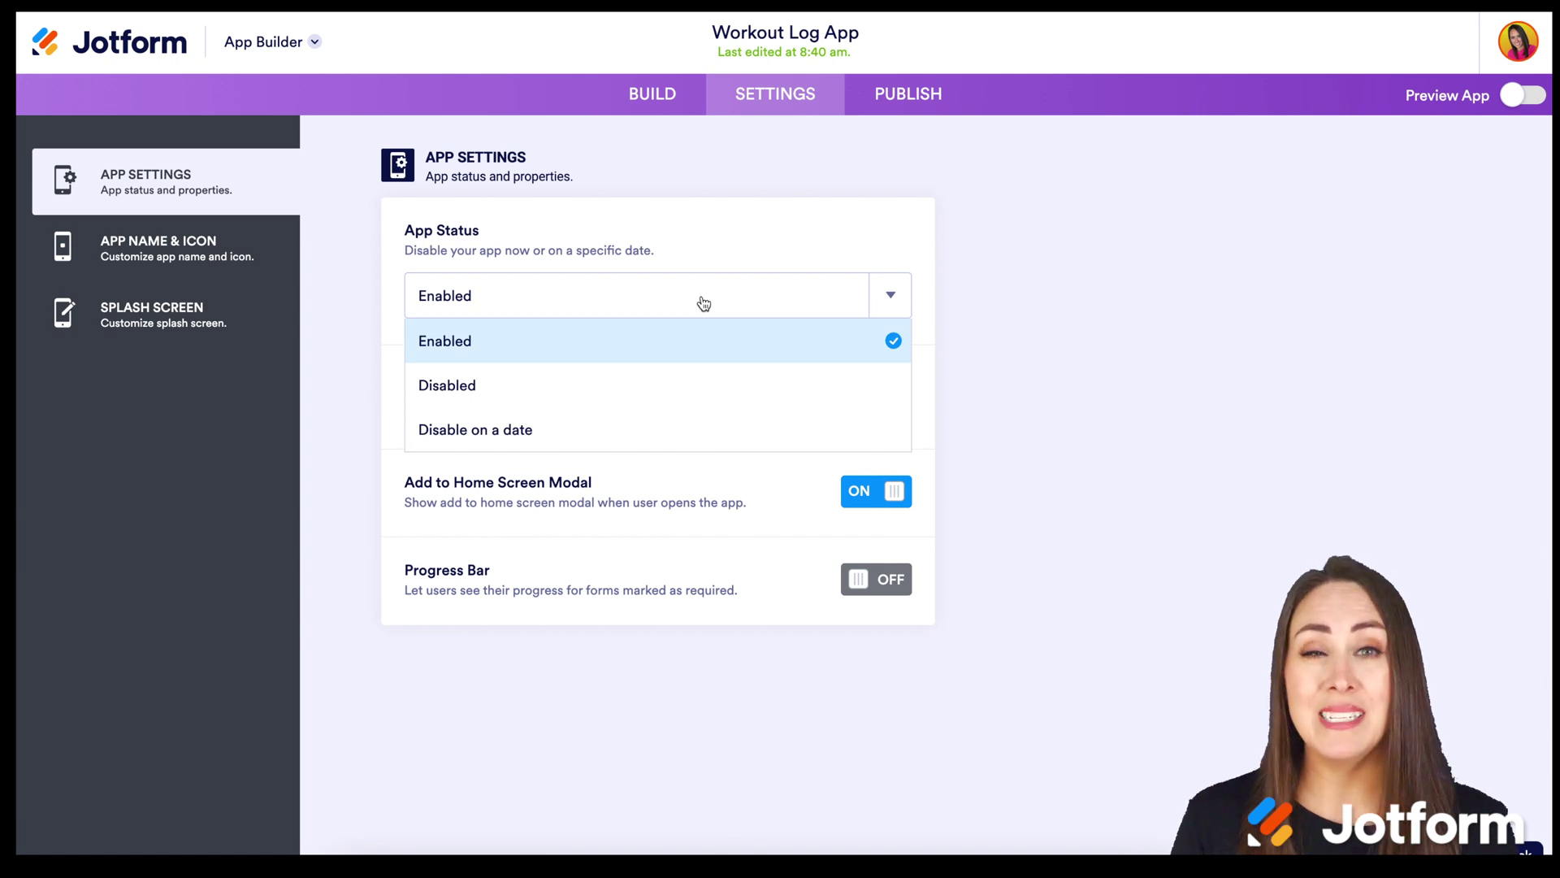
left_click(704, 304)
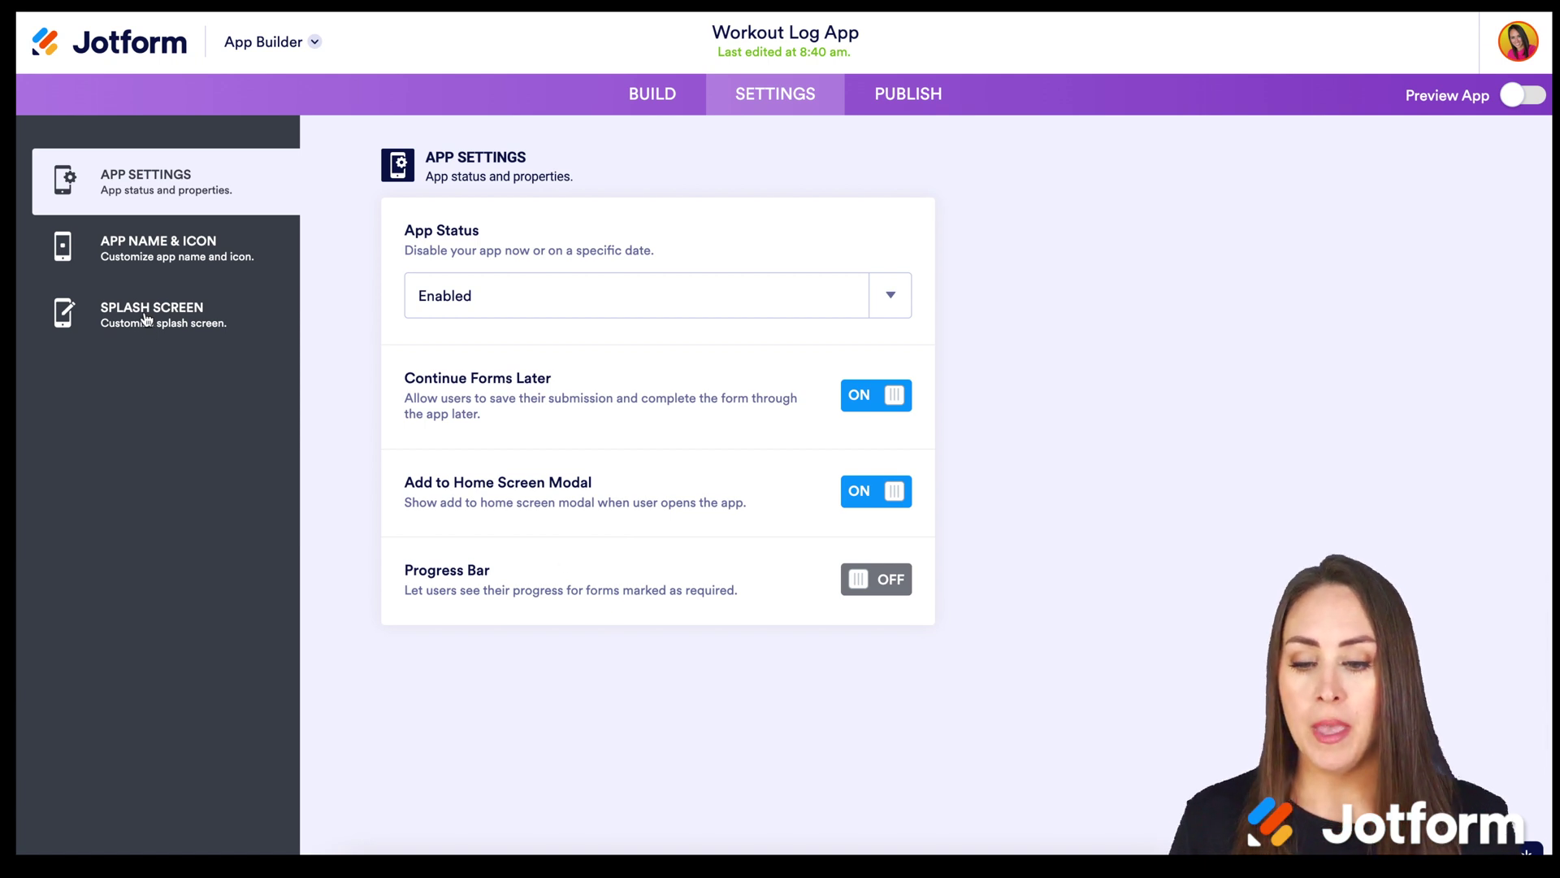
Review the app name, the image and icon options for the app icon, and the splash screen settings.
left_click(136, 247)
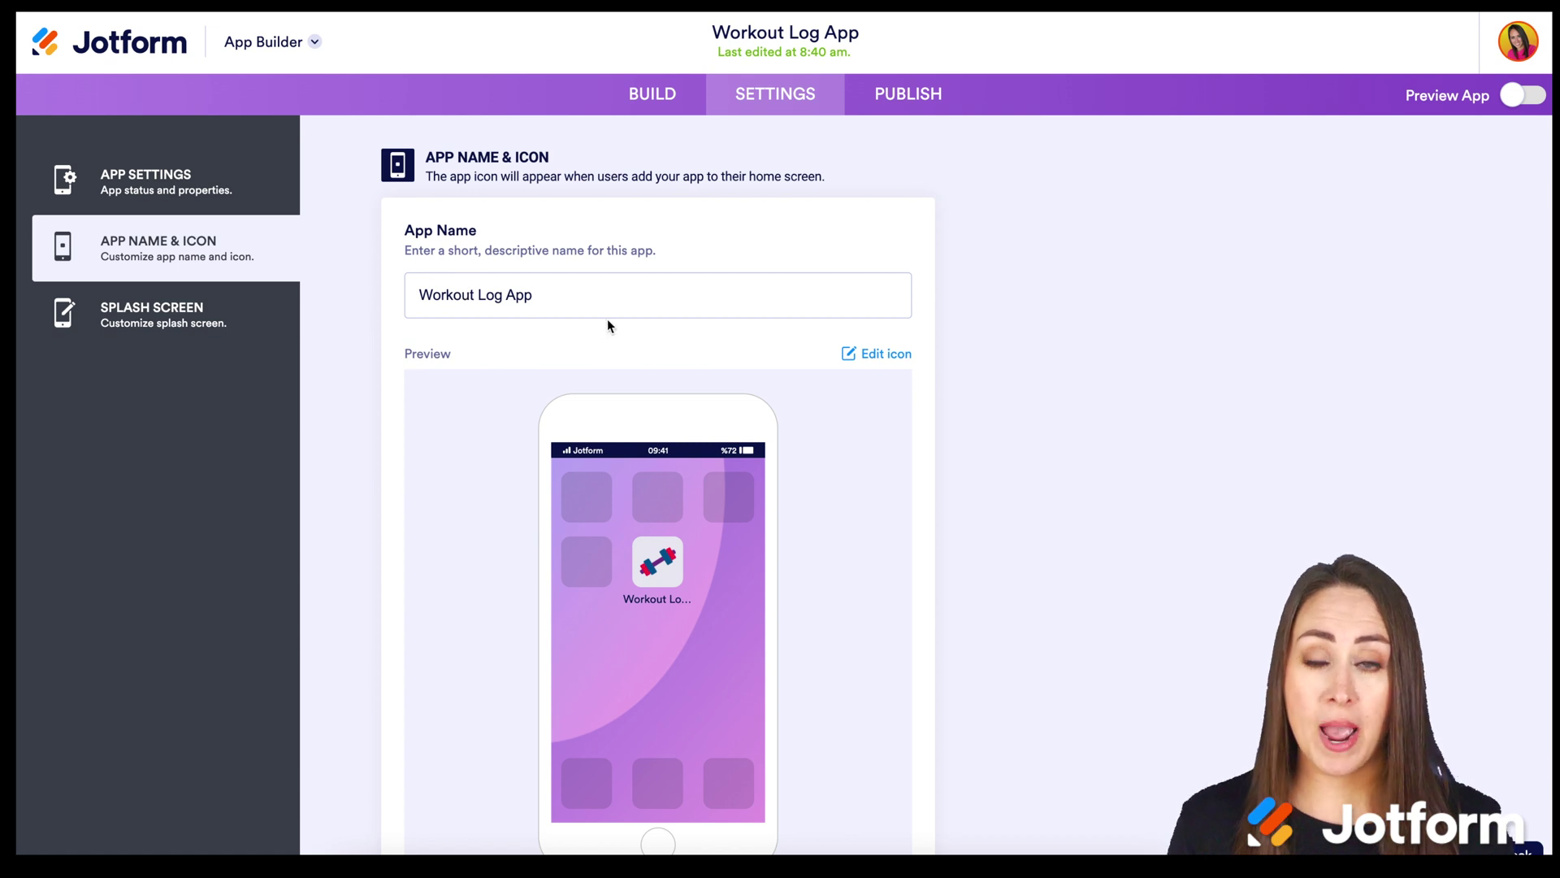
left_click(895, 363)
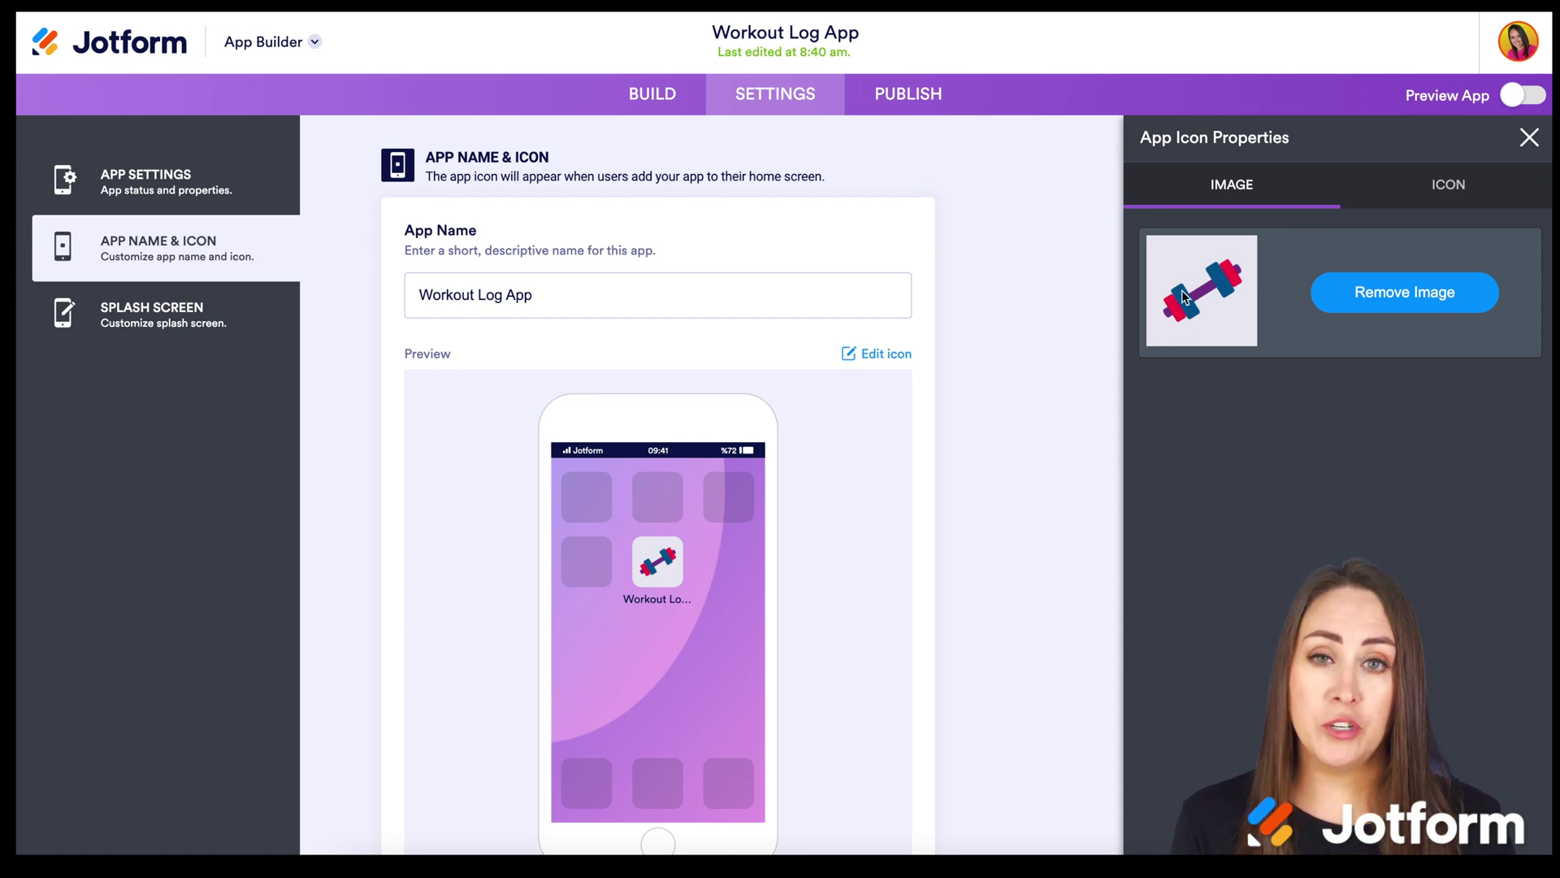
left_click(1455, 193)
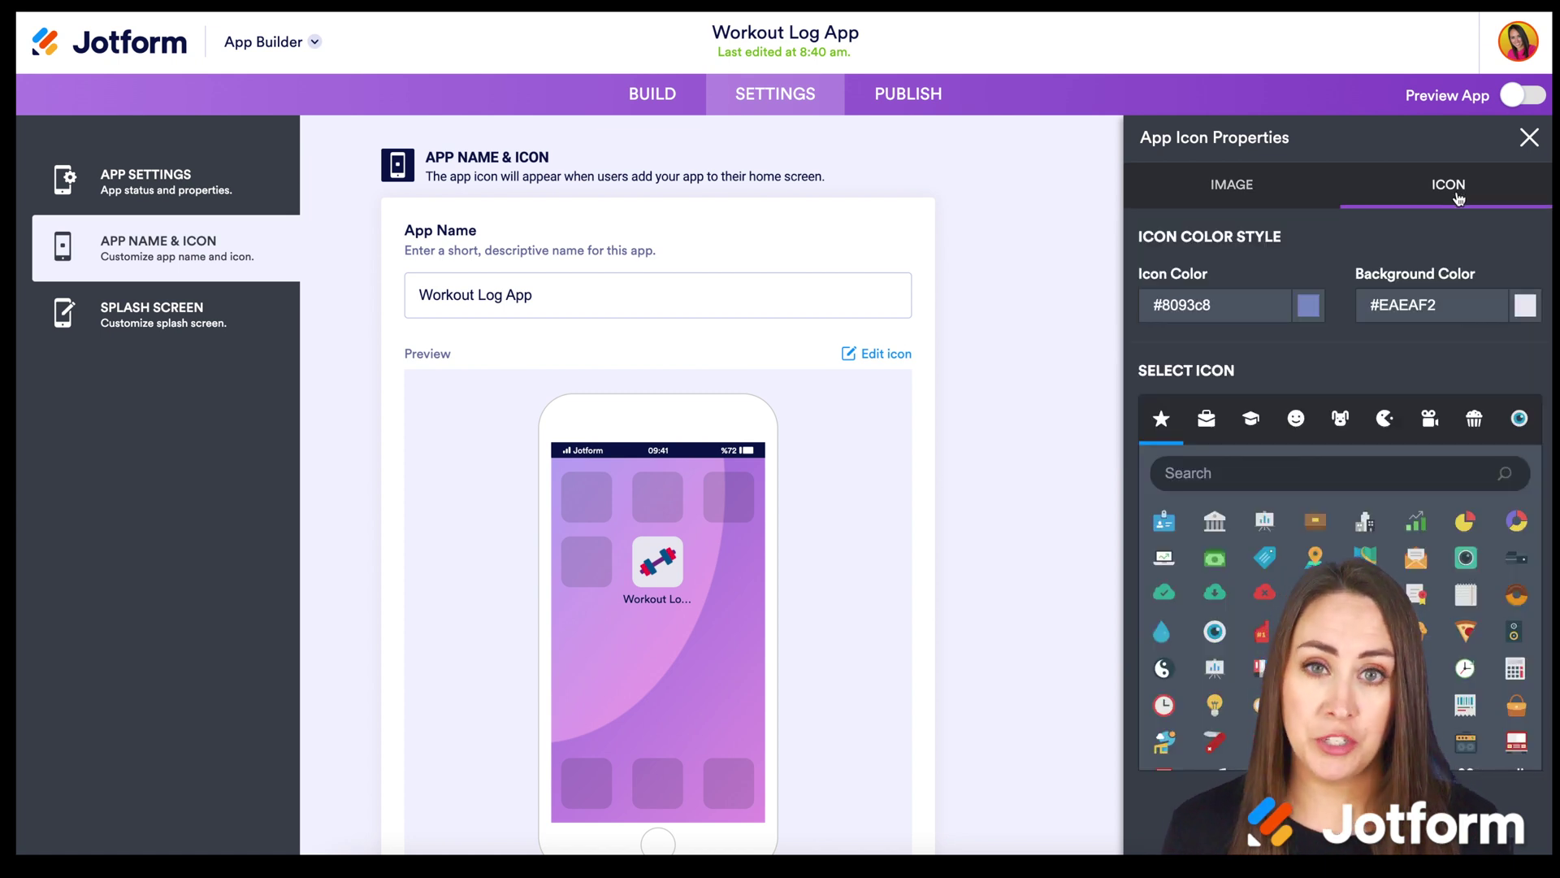
left_click(180, 336)
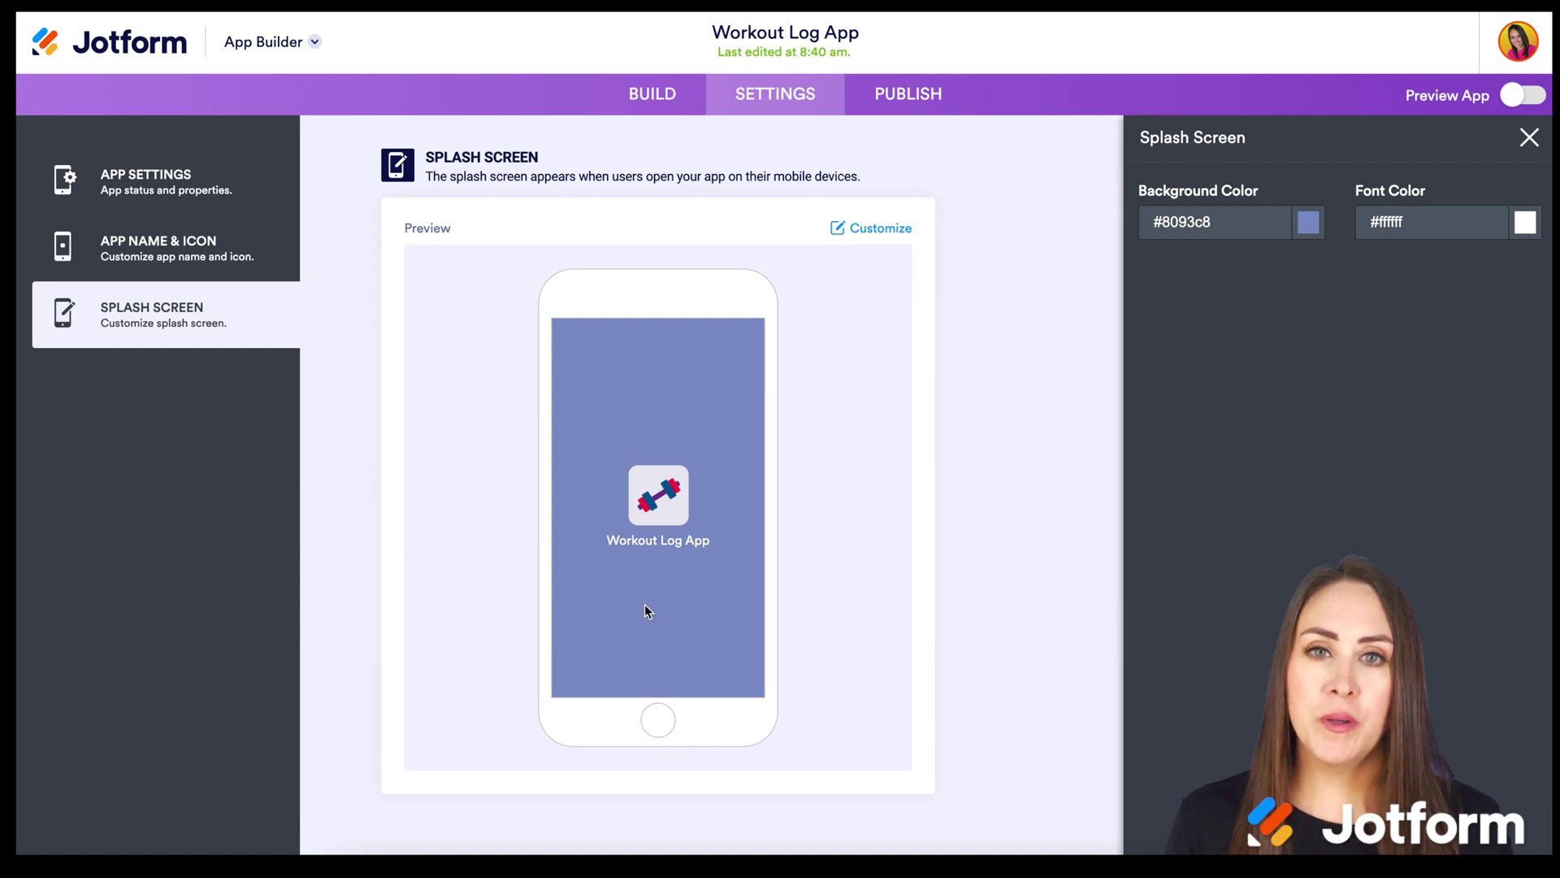
Open the app from its publishing link in a new tab and dismiss the add-to-home-screen prompt.
left_click(900, 111)
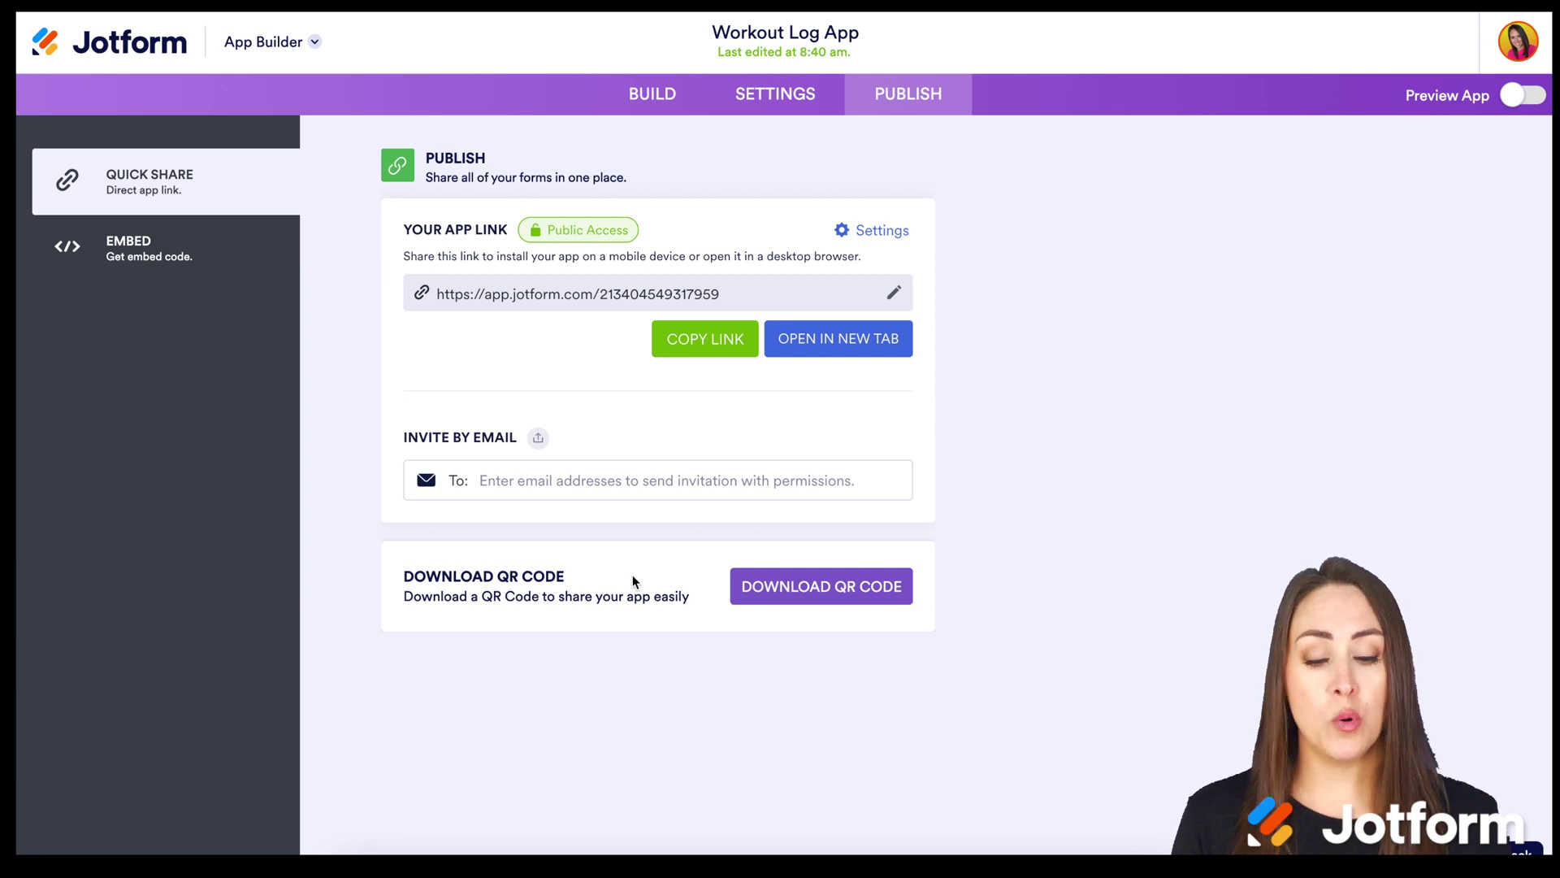
left_click(846, 352)
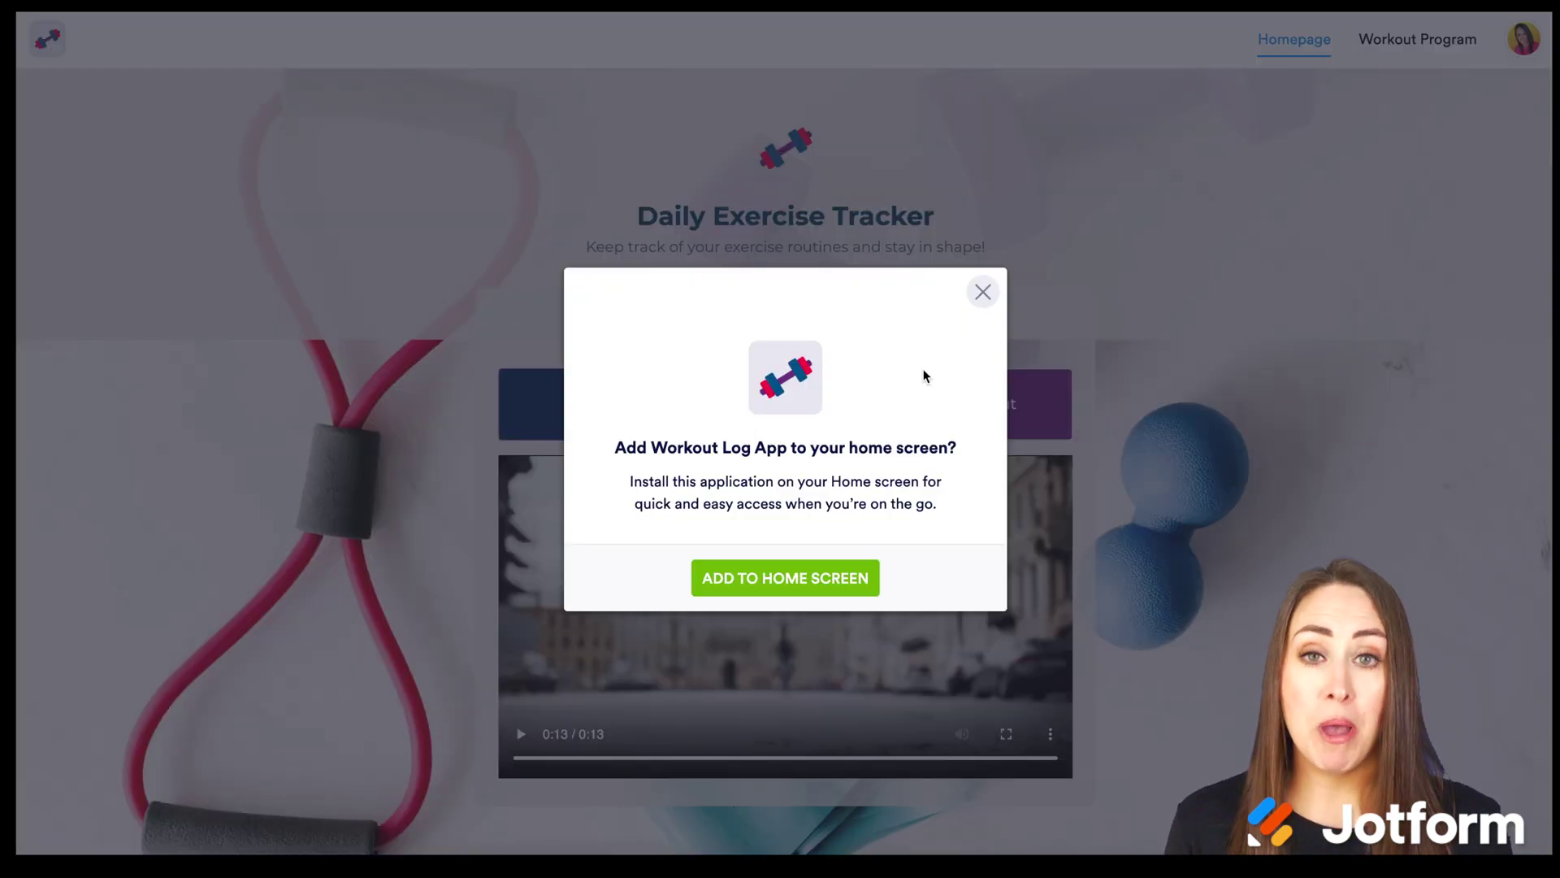
left_click(983, 291)
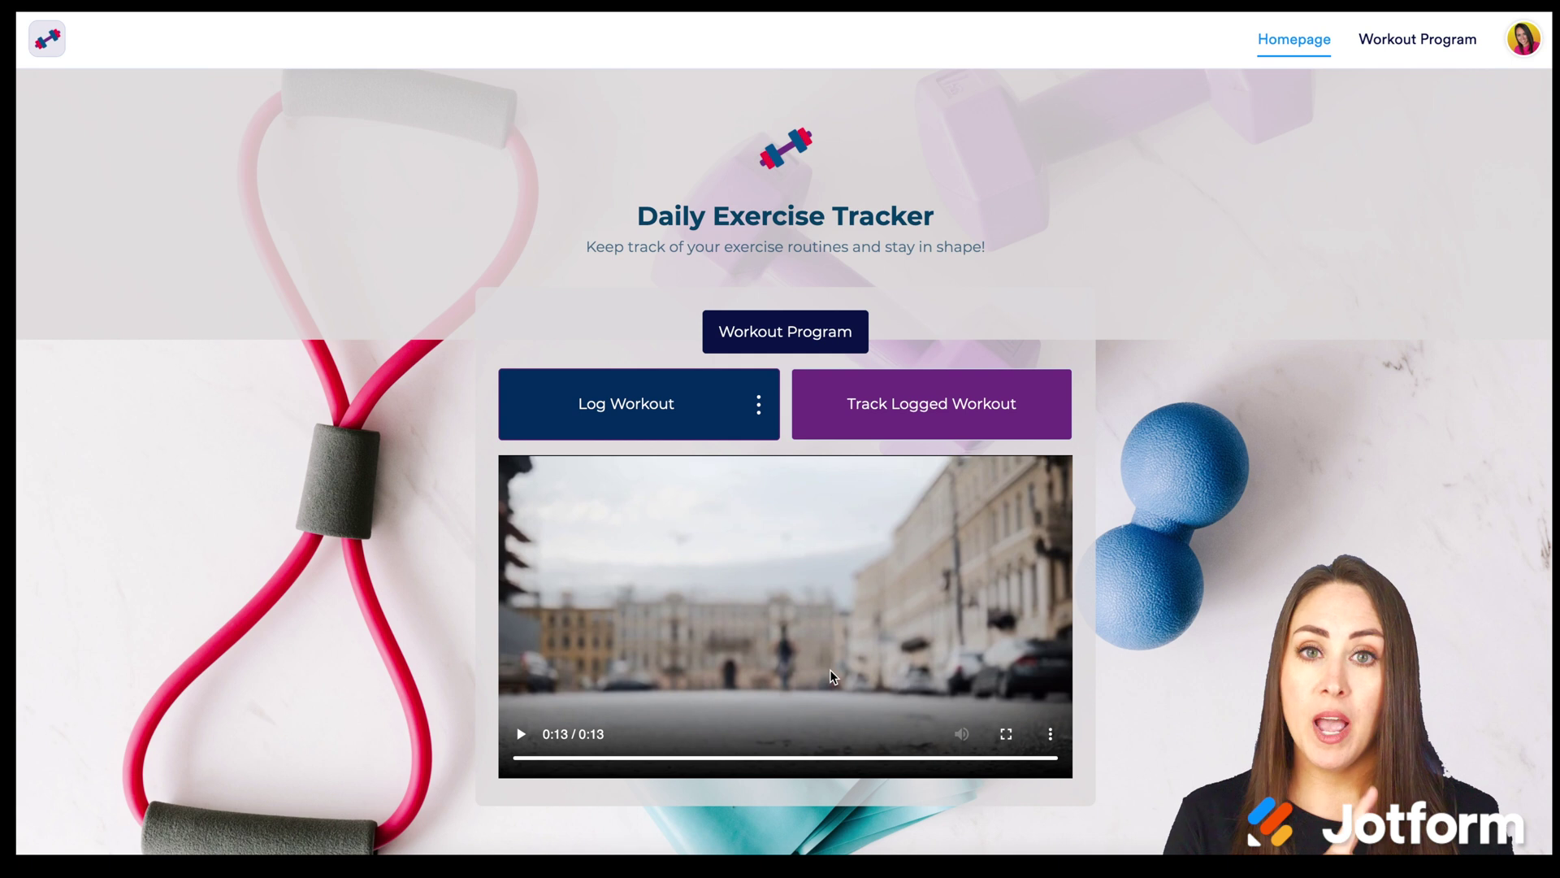
Read through the live app's Workout Program page, return to the Homepage and test the Workout Program button.
left_click(1419, 54)
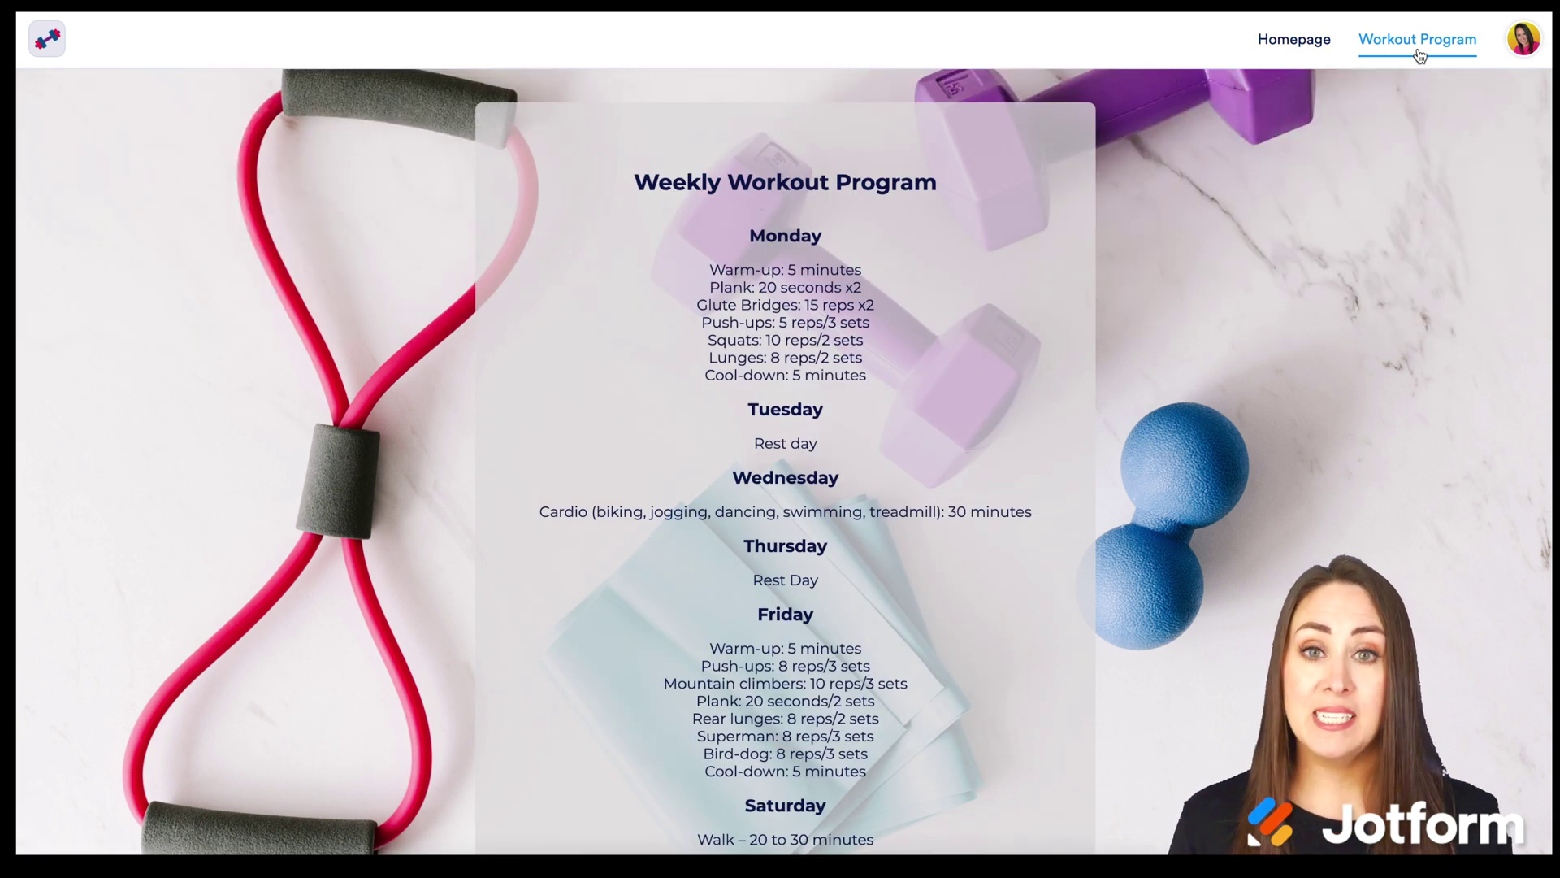
scroll(1270, 399, "down", 2)
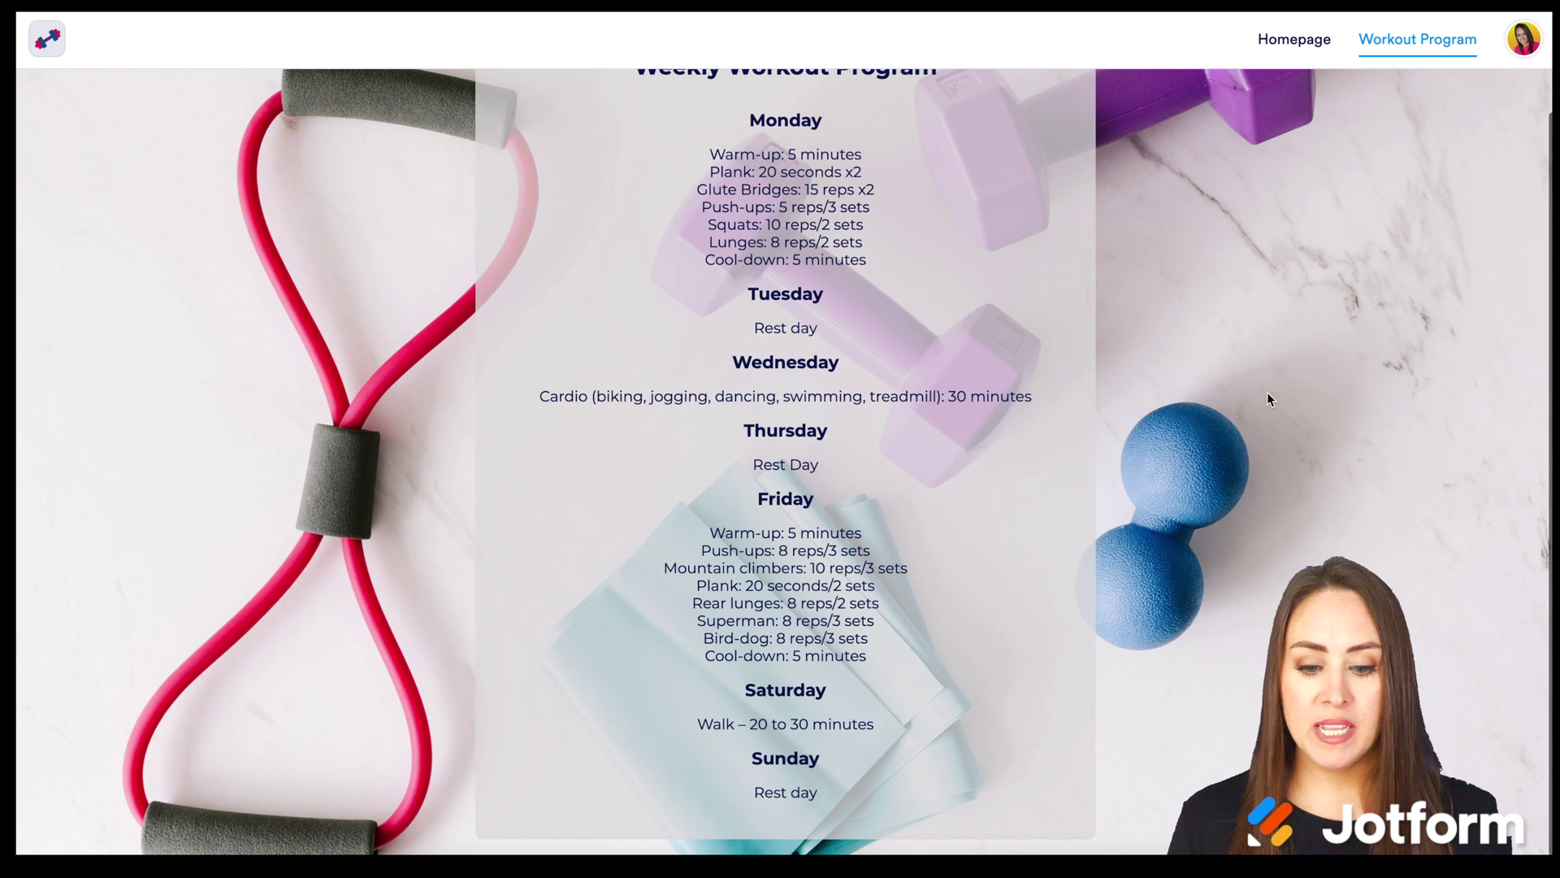
scroll(1266, 392, "up", 2)
left_click(1298, 44)
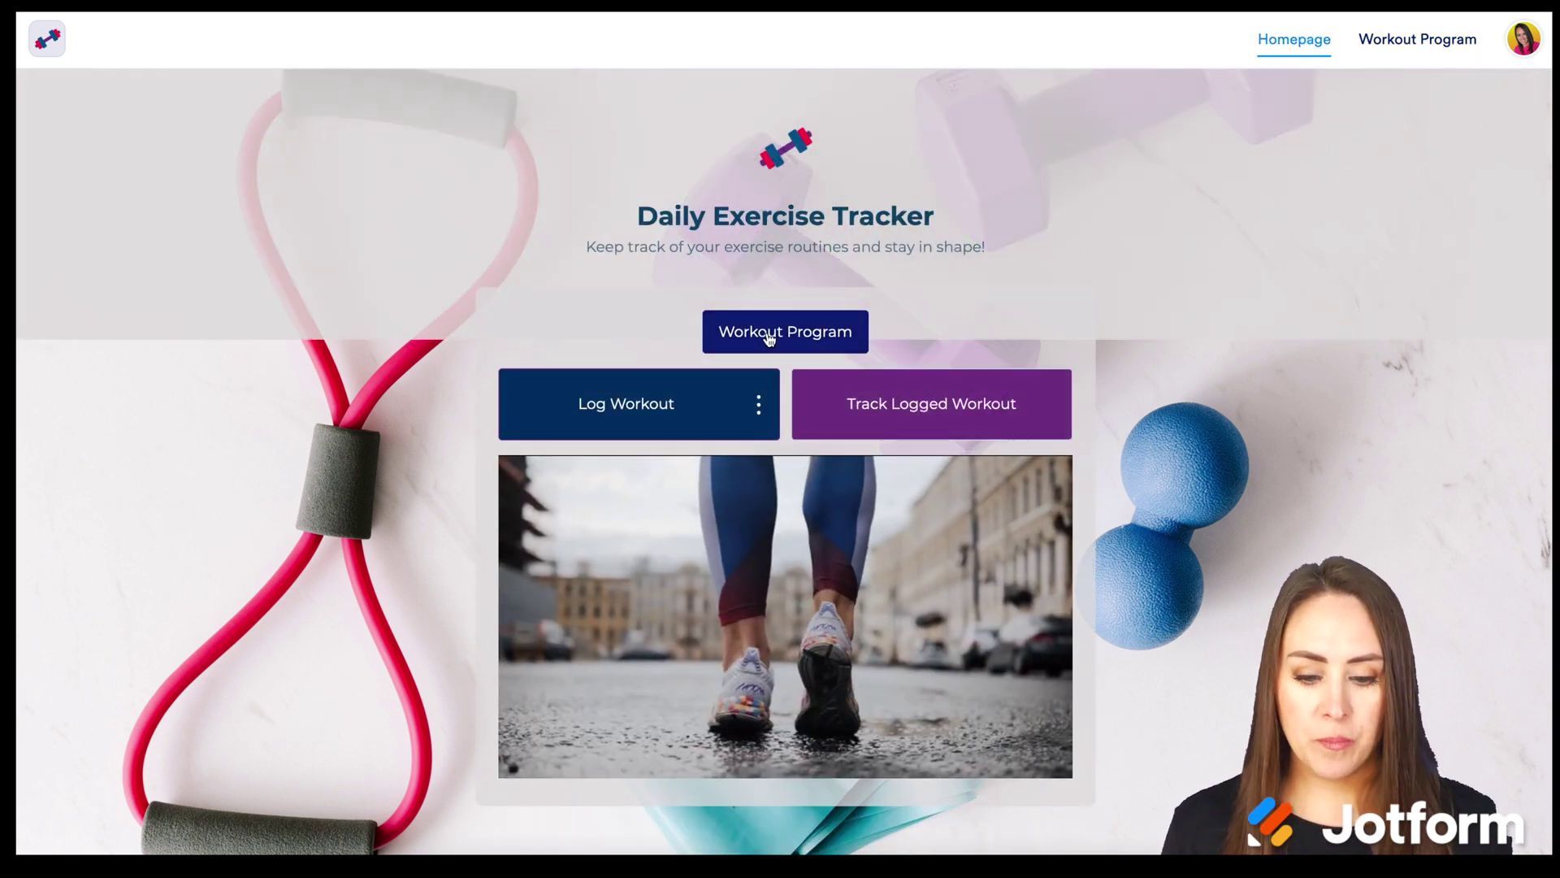
left_click(768, 336)
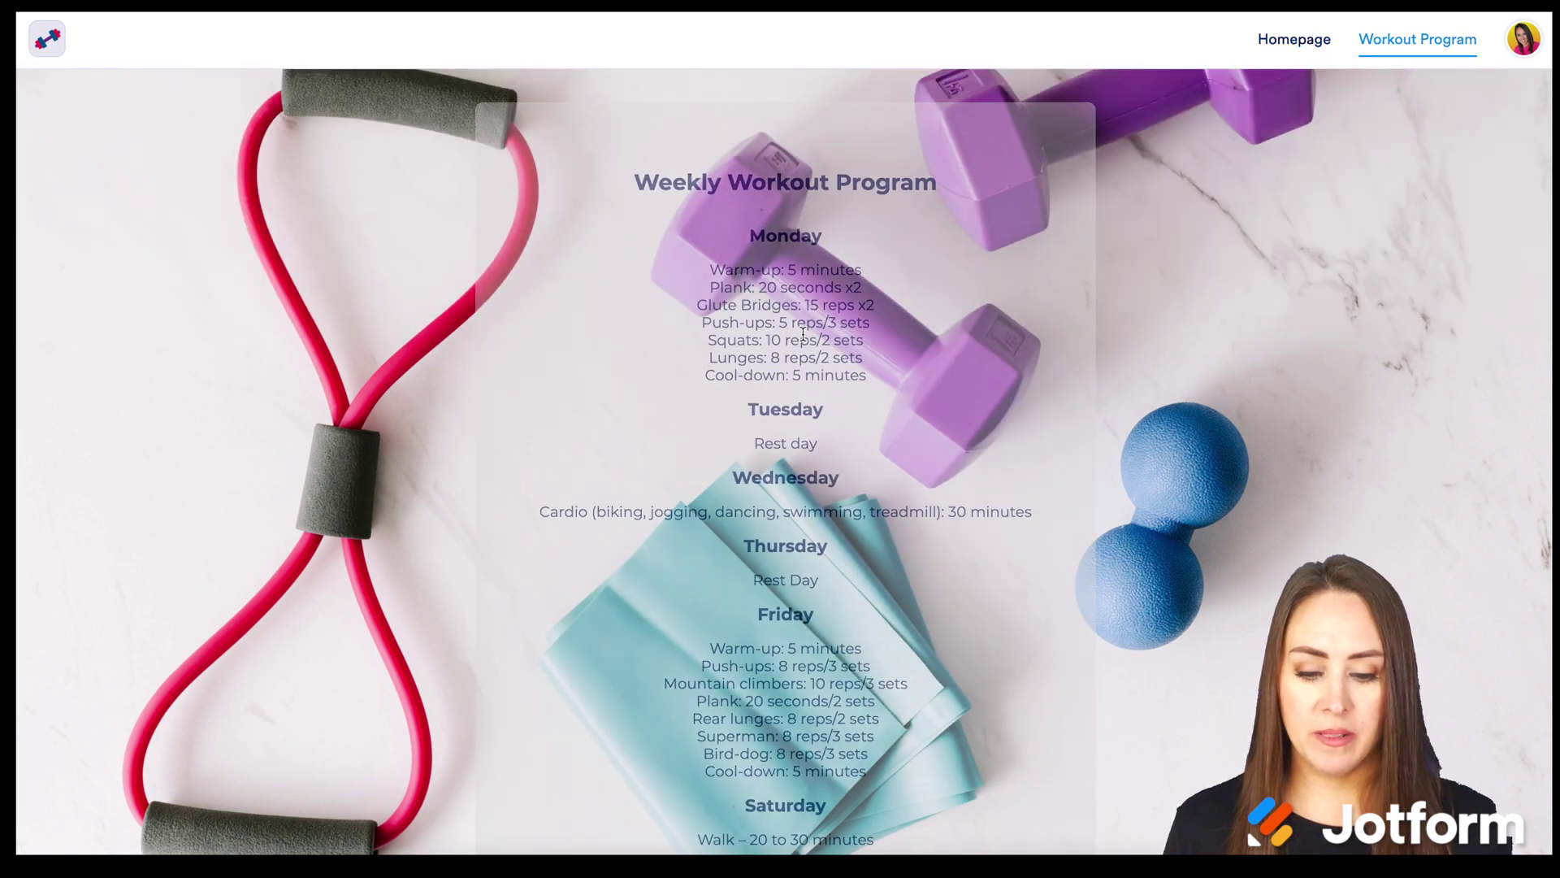